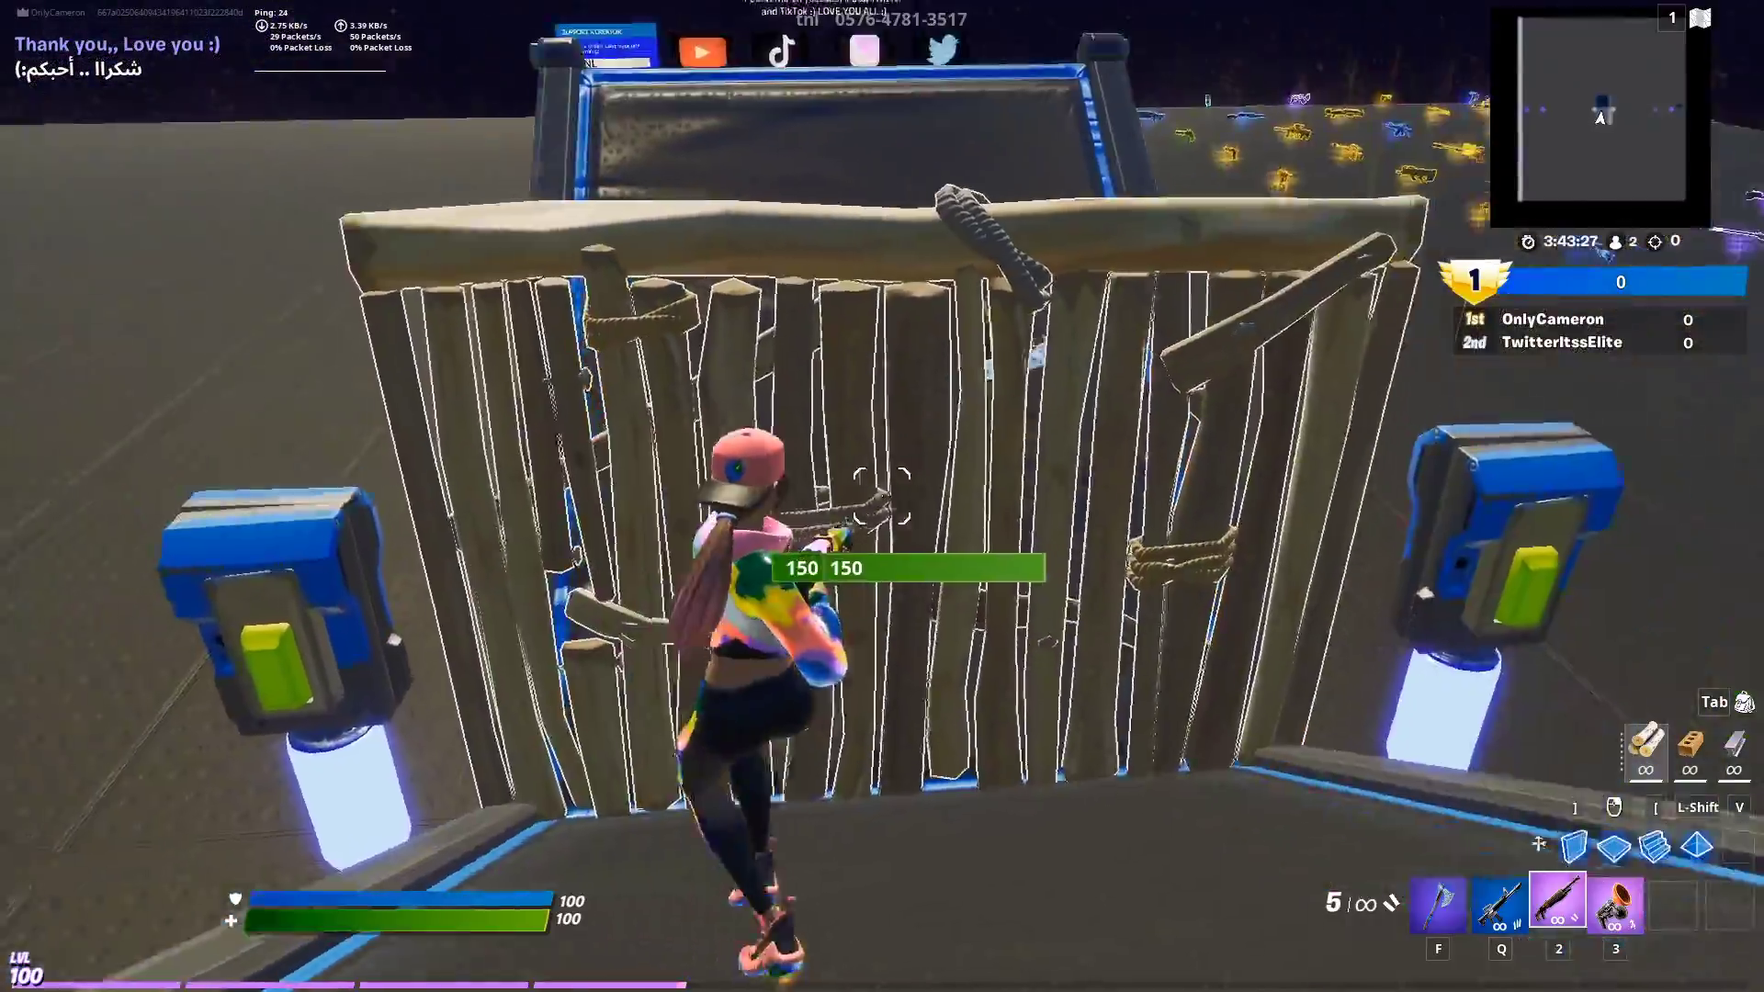
key(w)
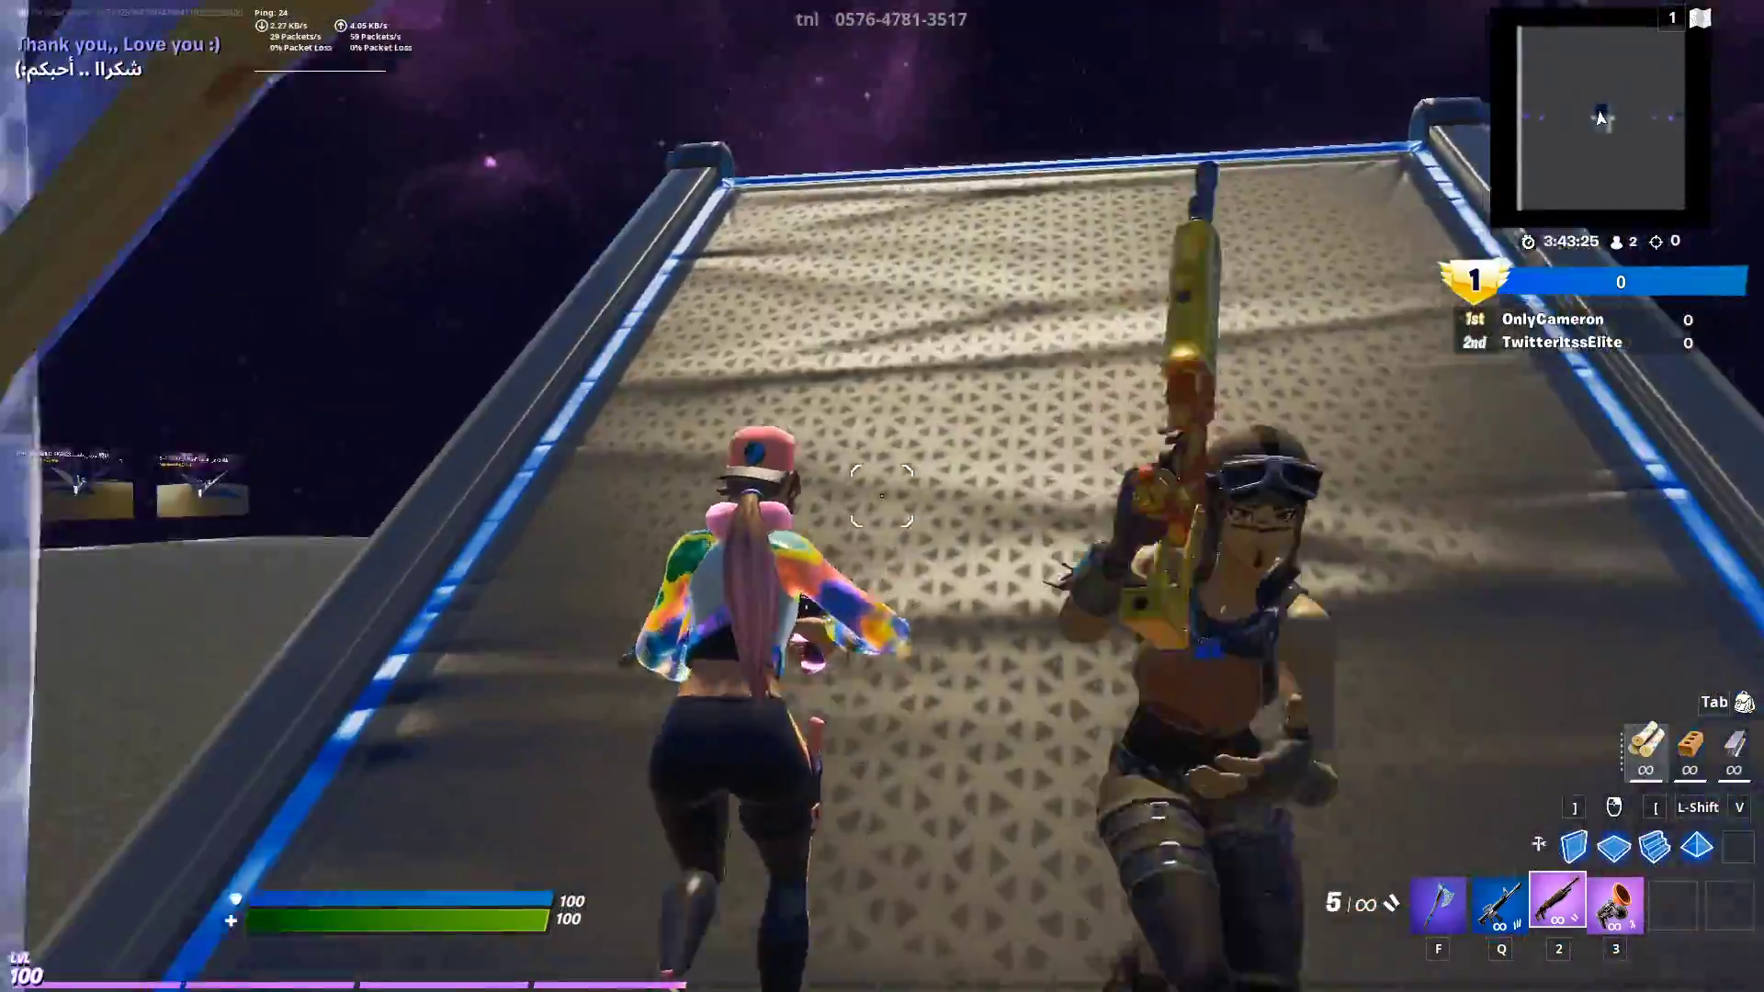
key([)
click(882, 496)
key(w)
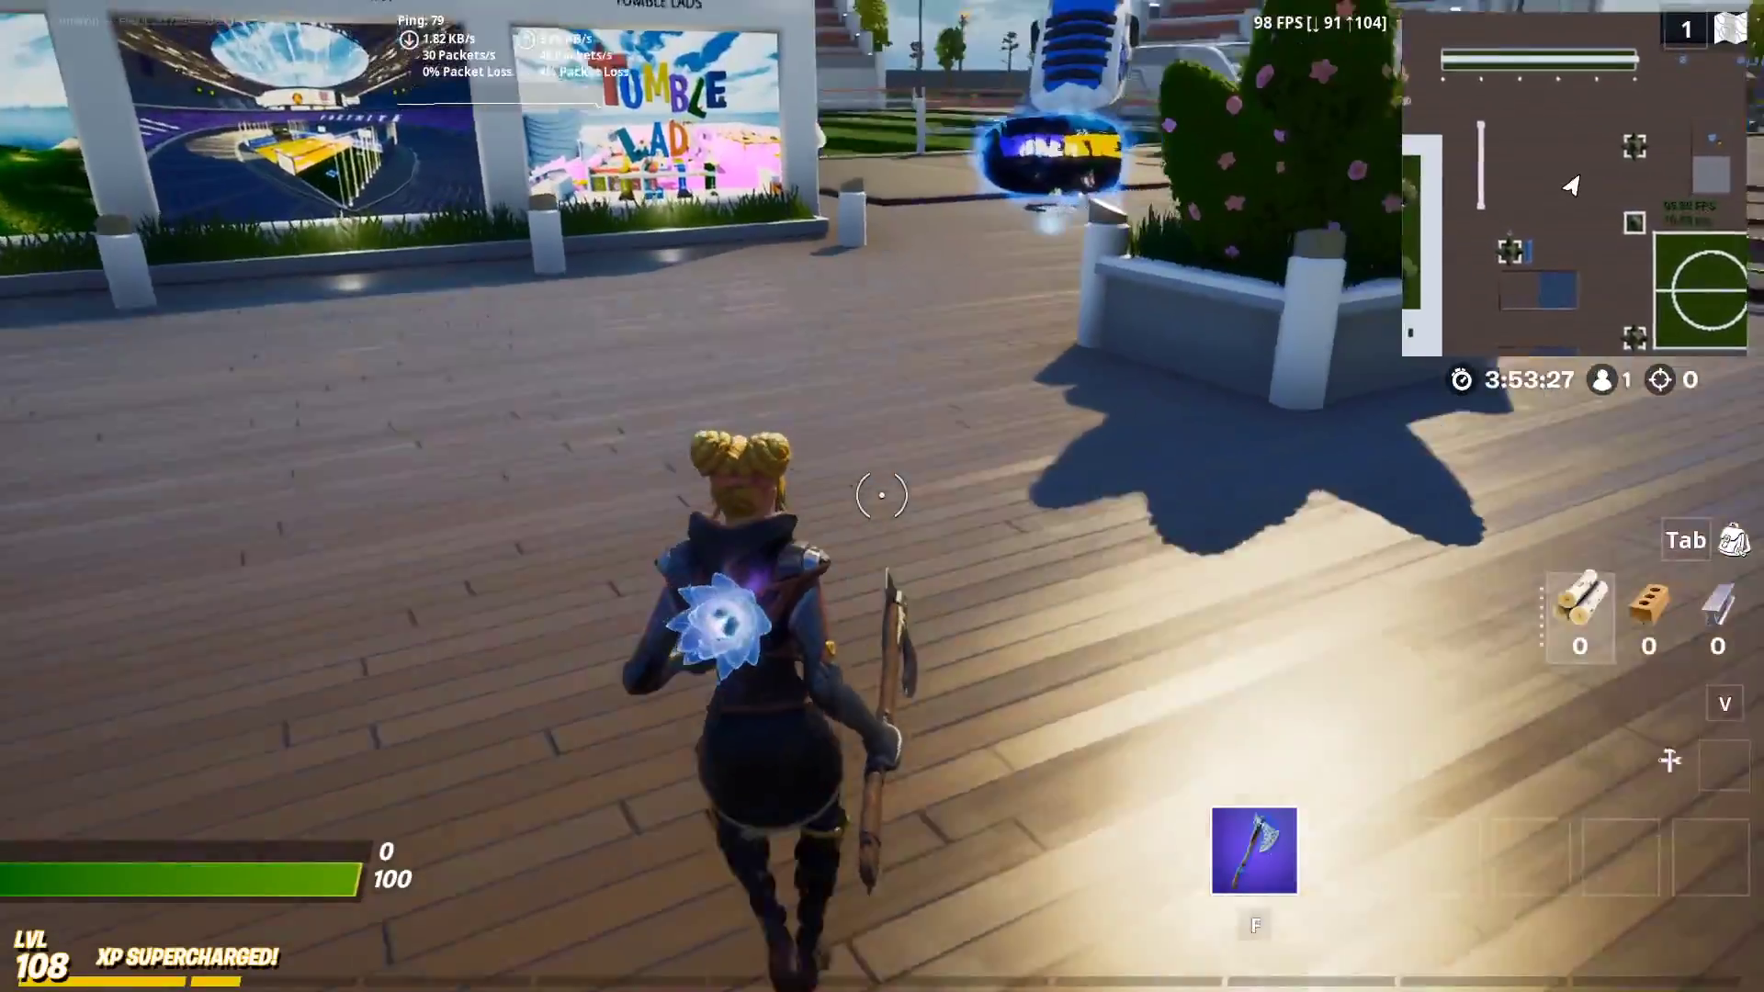
key(w)
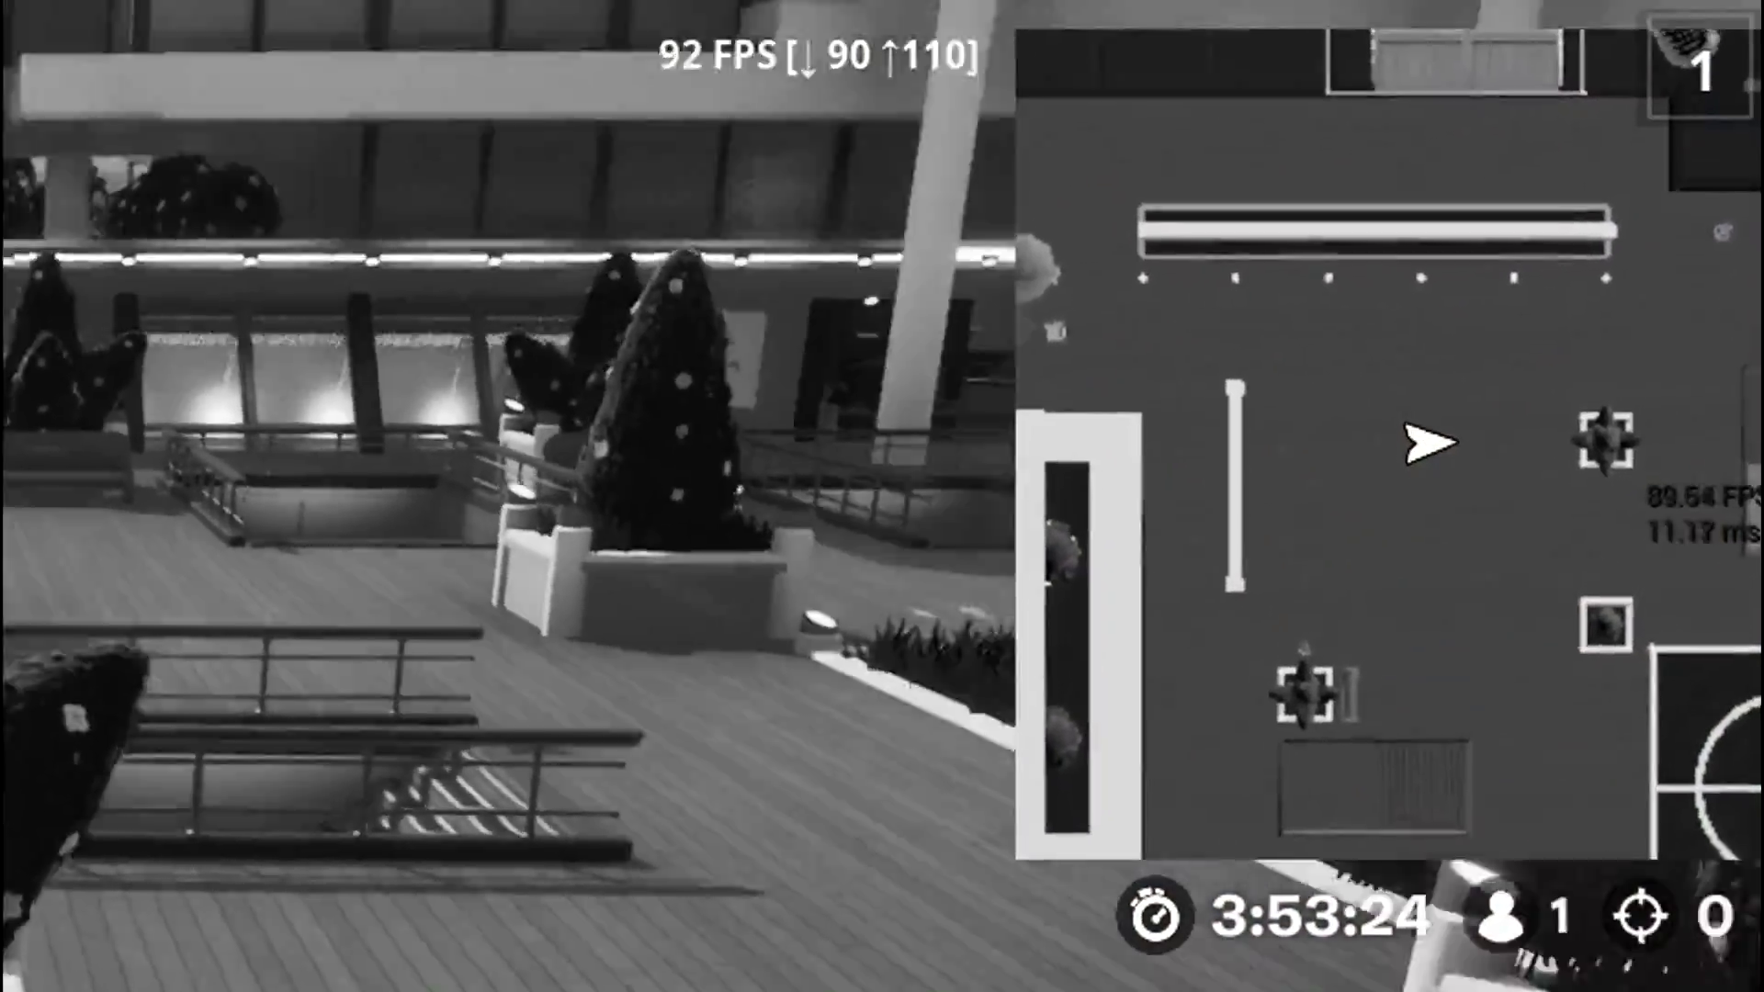
key(w)
key(w)
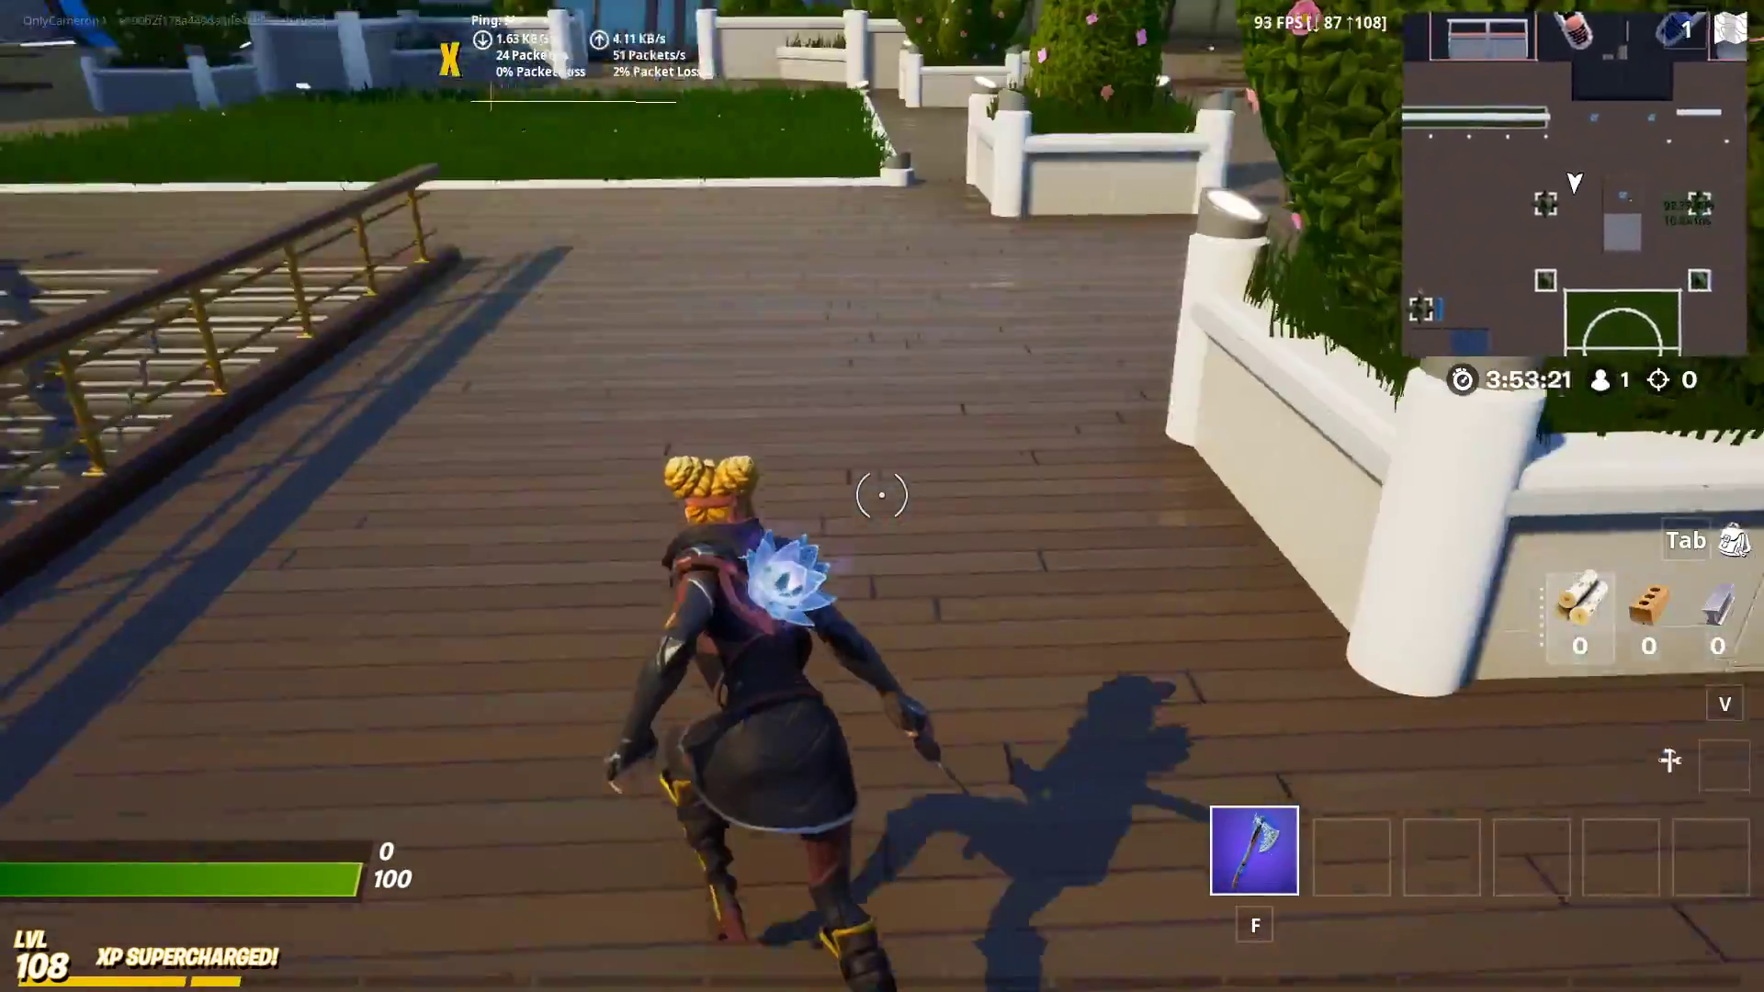
key(w)
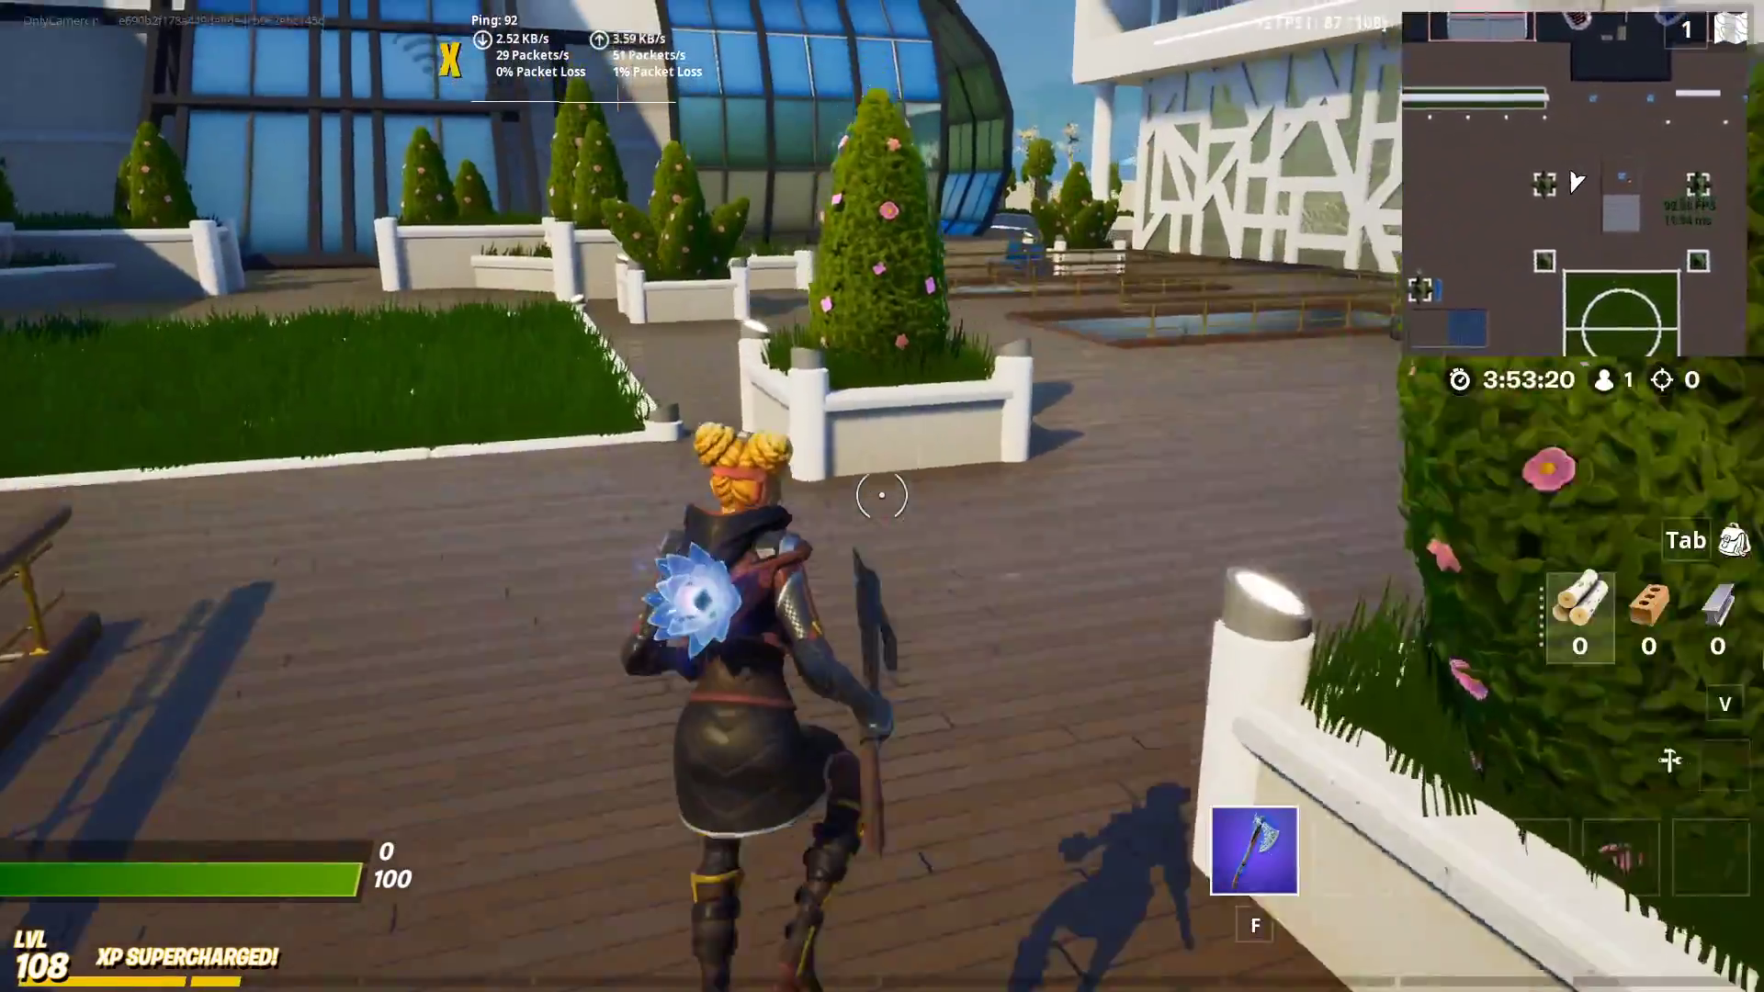
key(w)
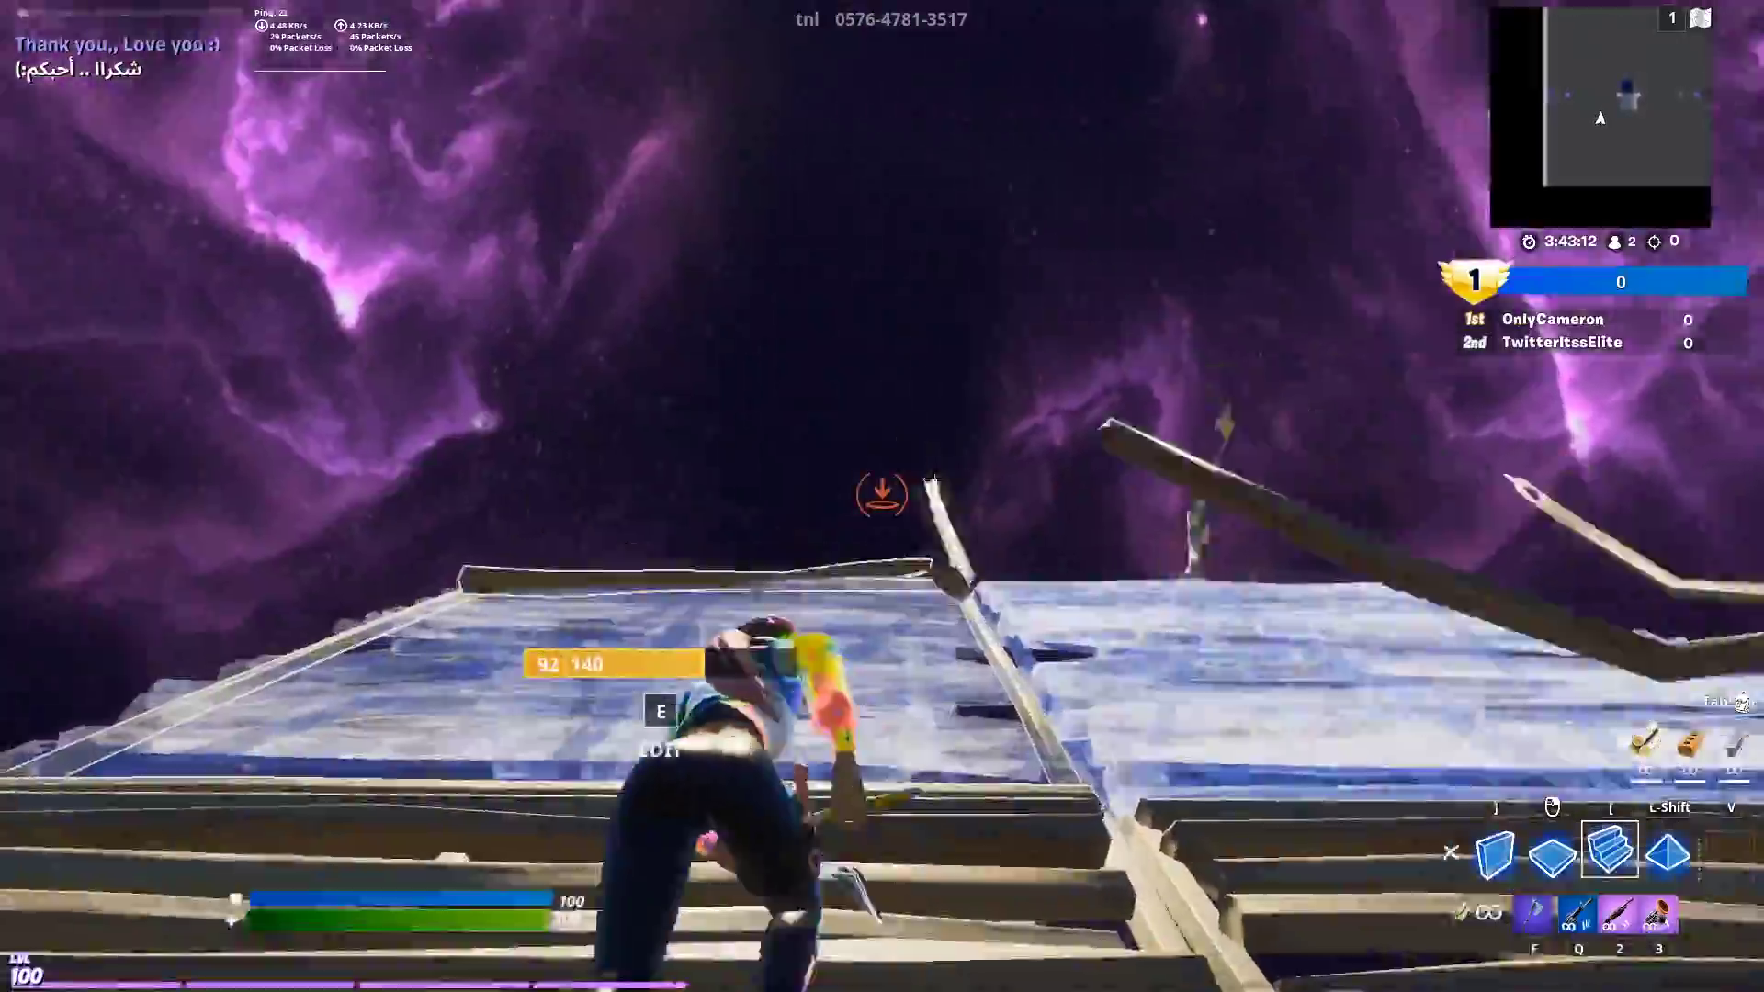
key(w)
key(])
key(])
key(w)
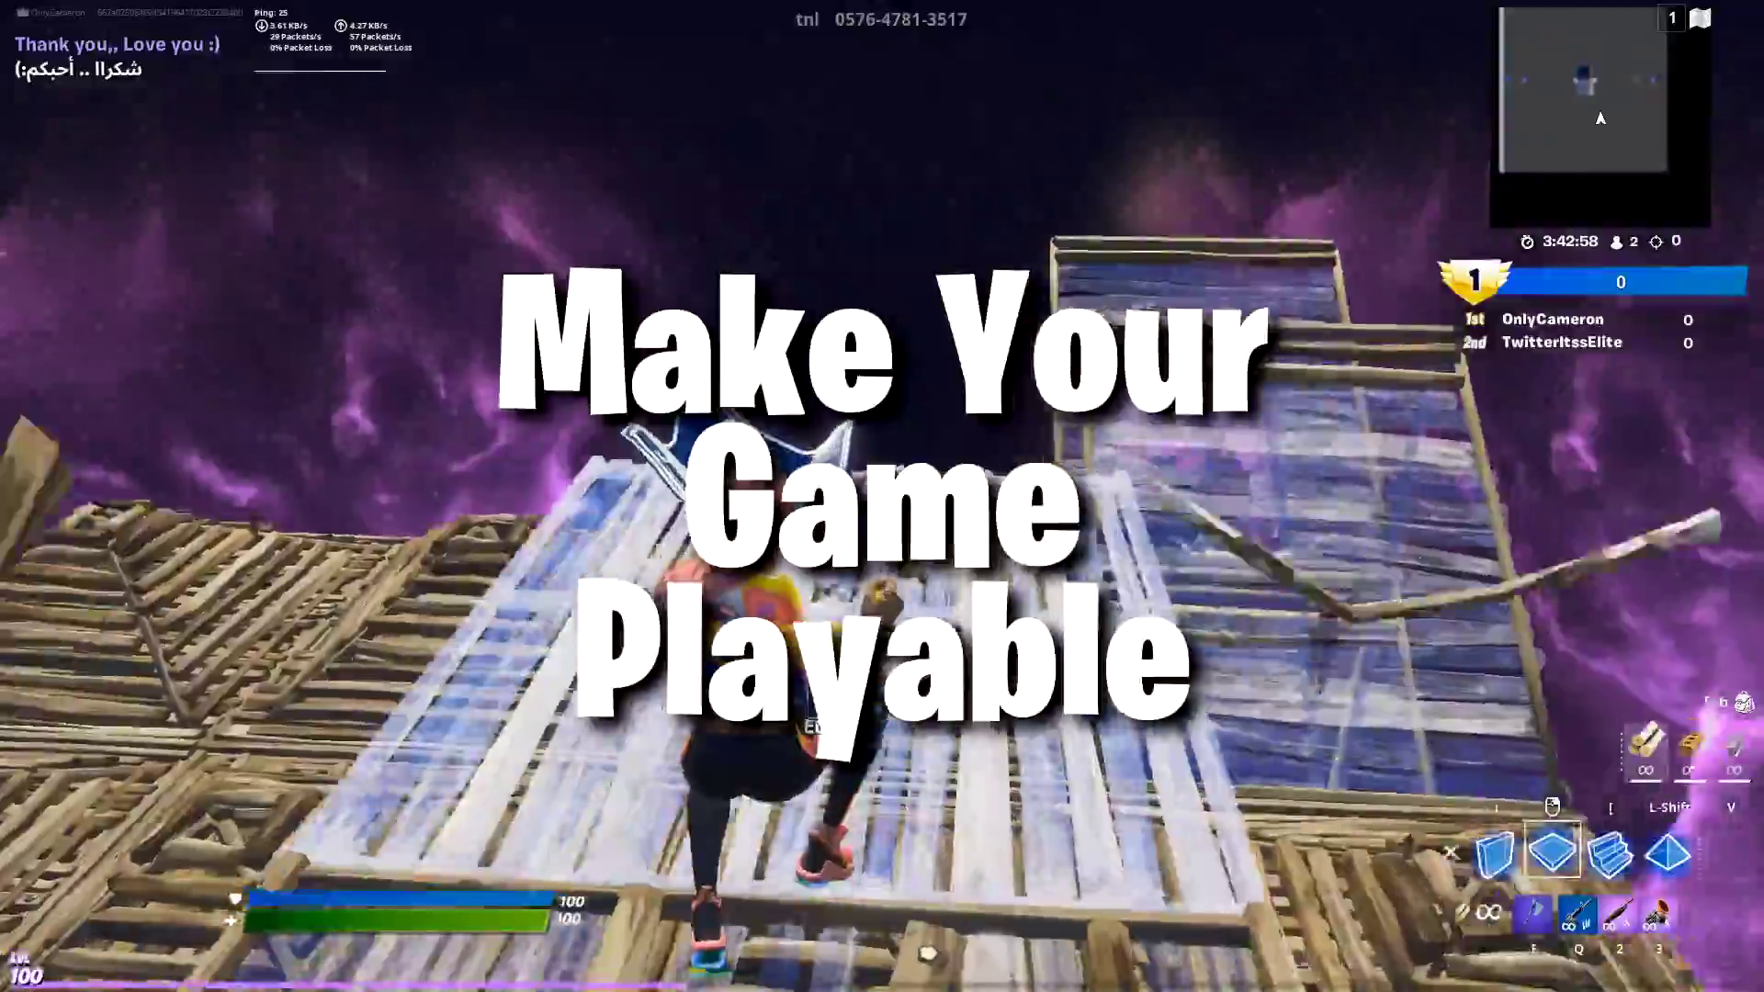
key(2)
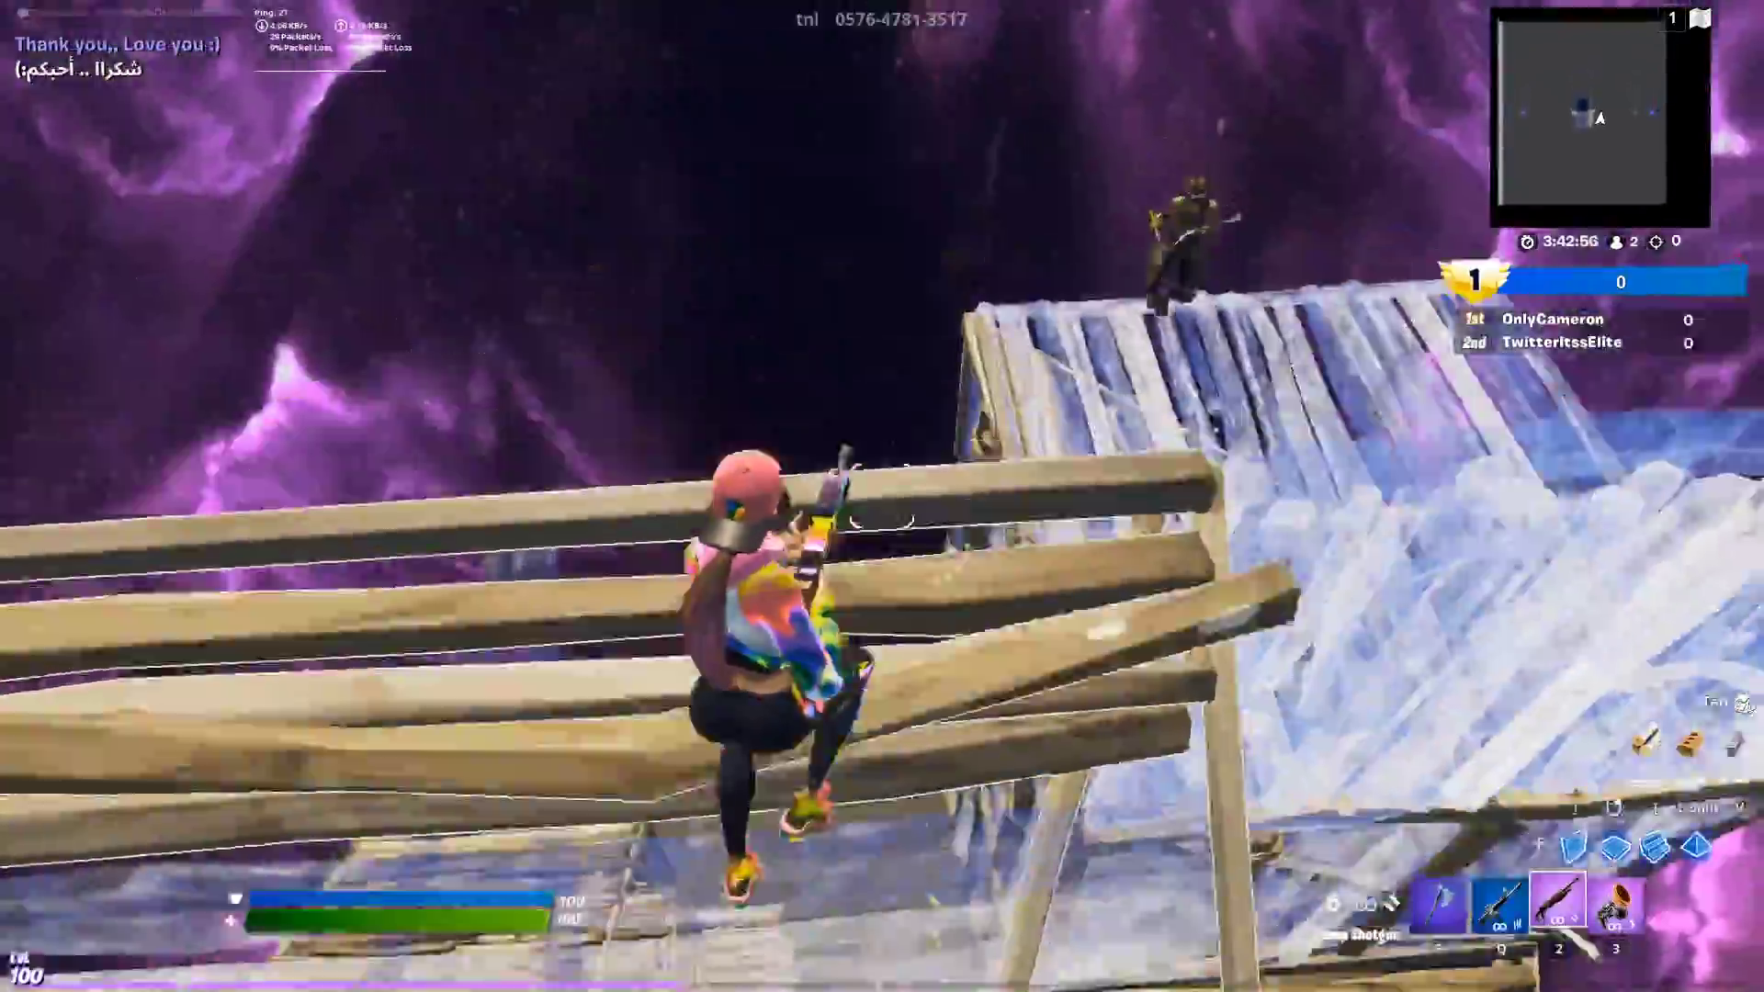
click(882, 496)
click(882, 496)
key(f)
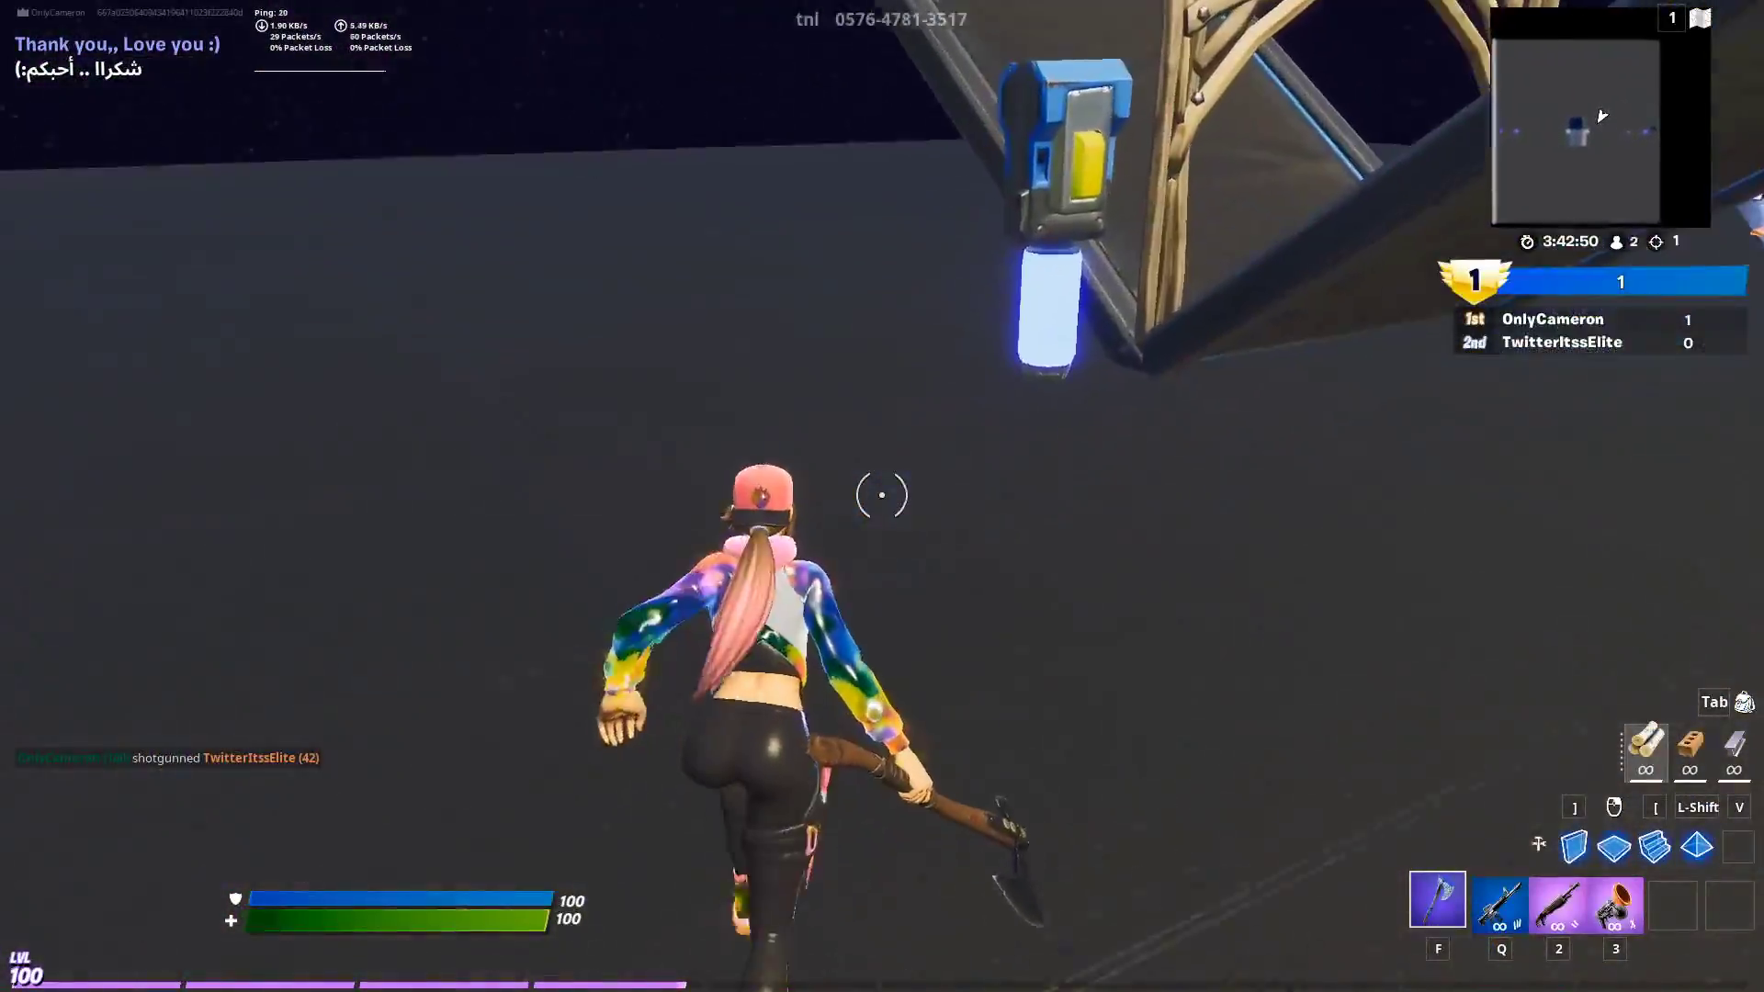
key(semicolon)
key(space)
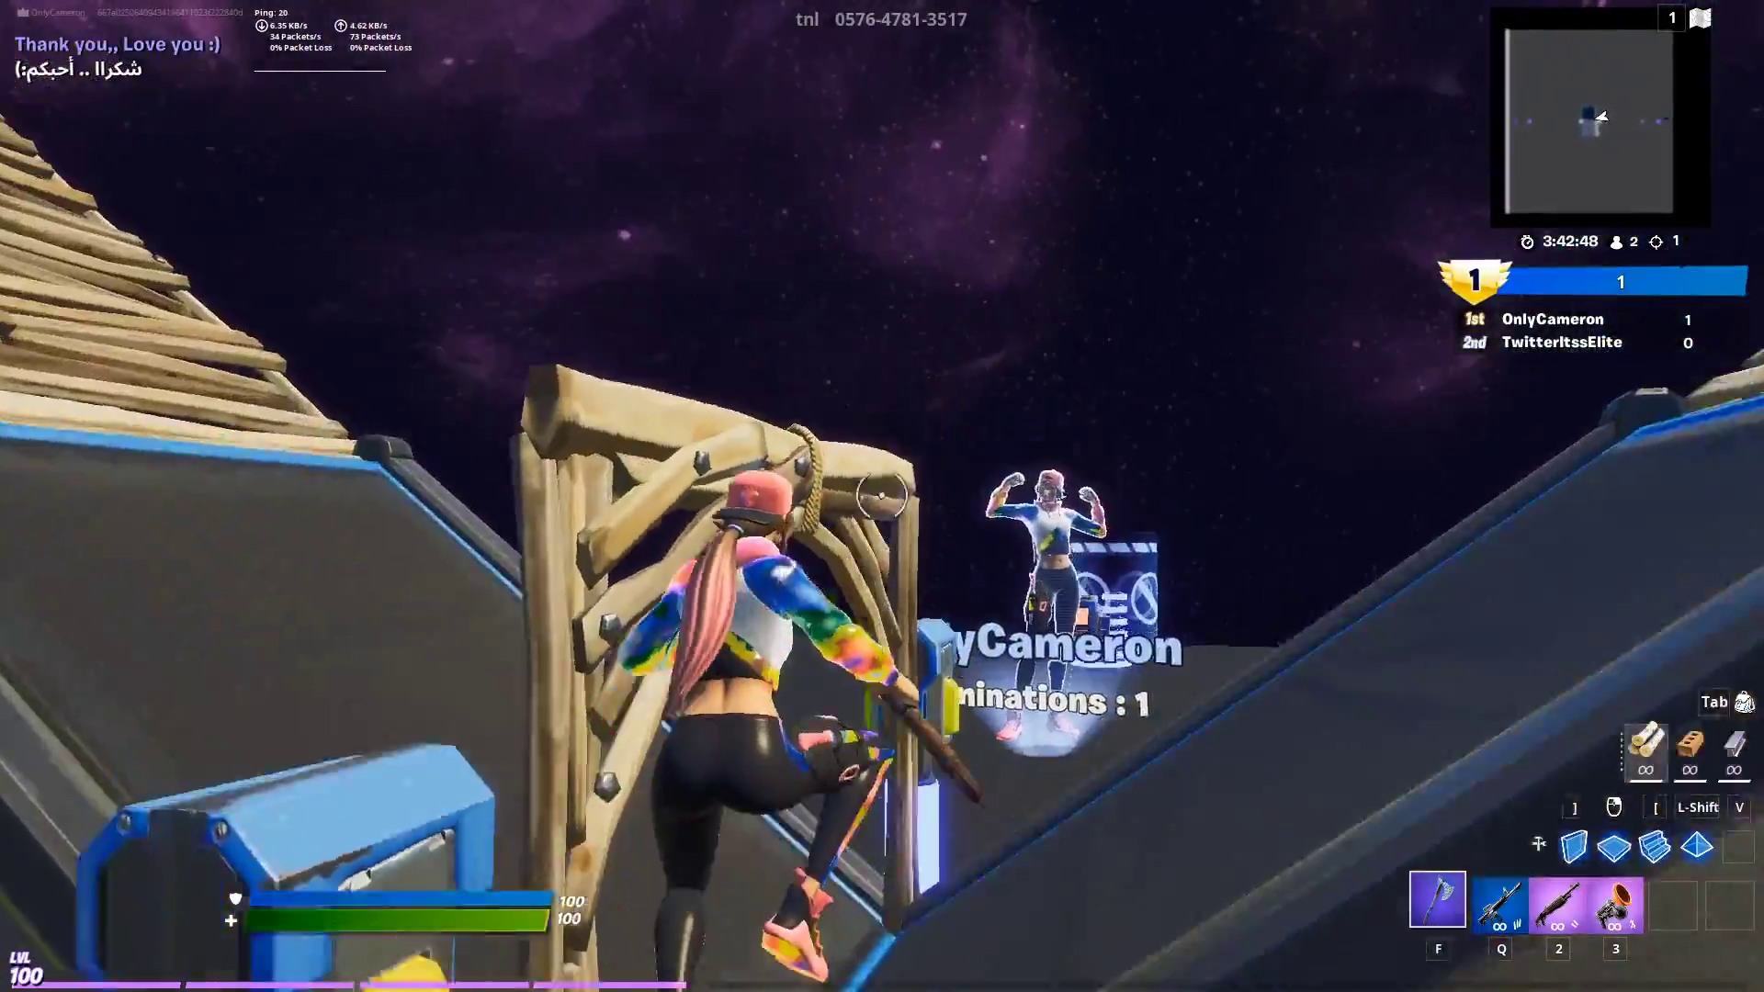
key(q)
key(r)
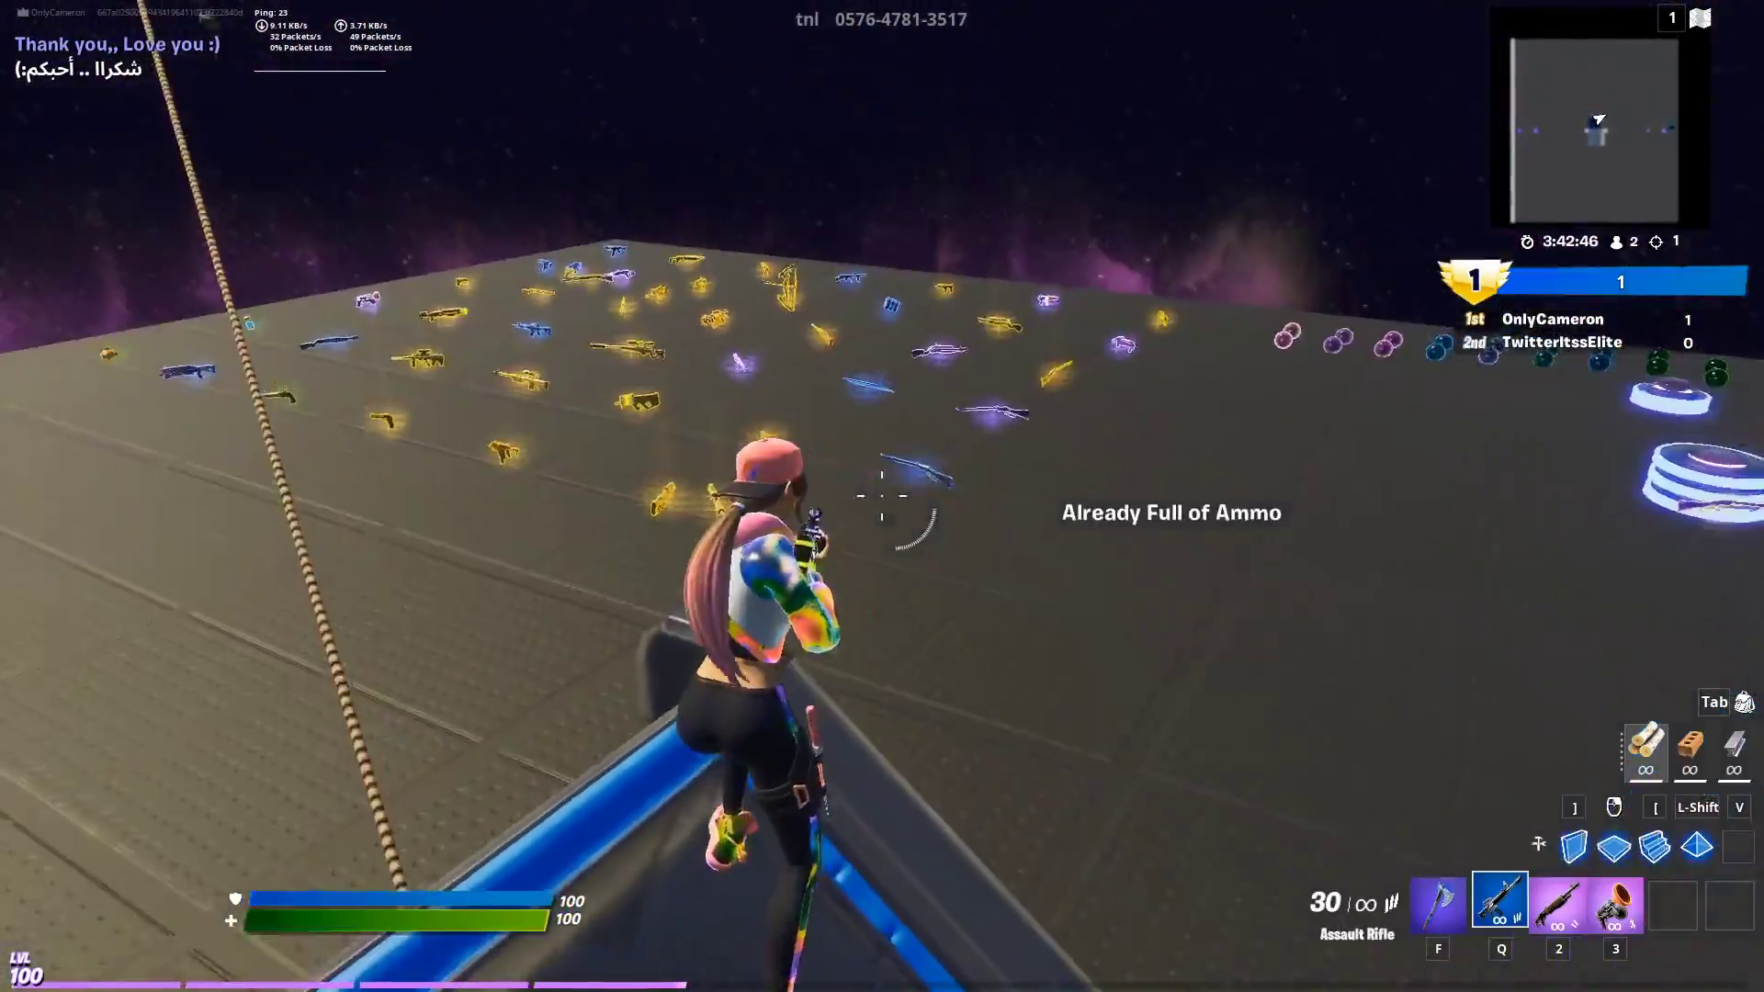
key(2)
key(r)
key(r)
key(r)
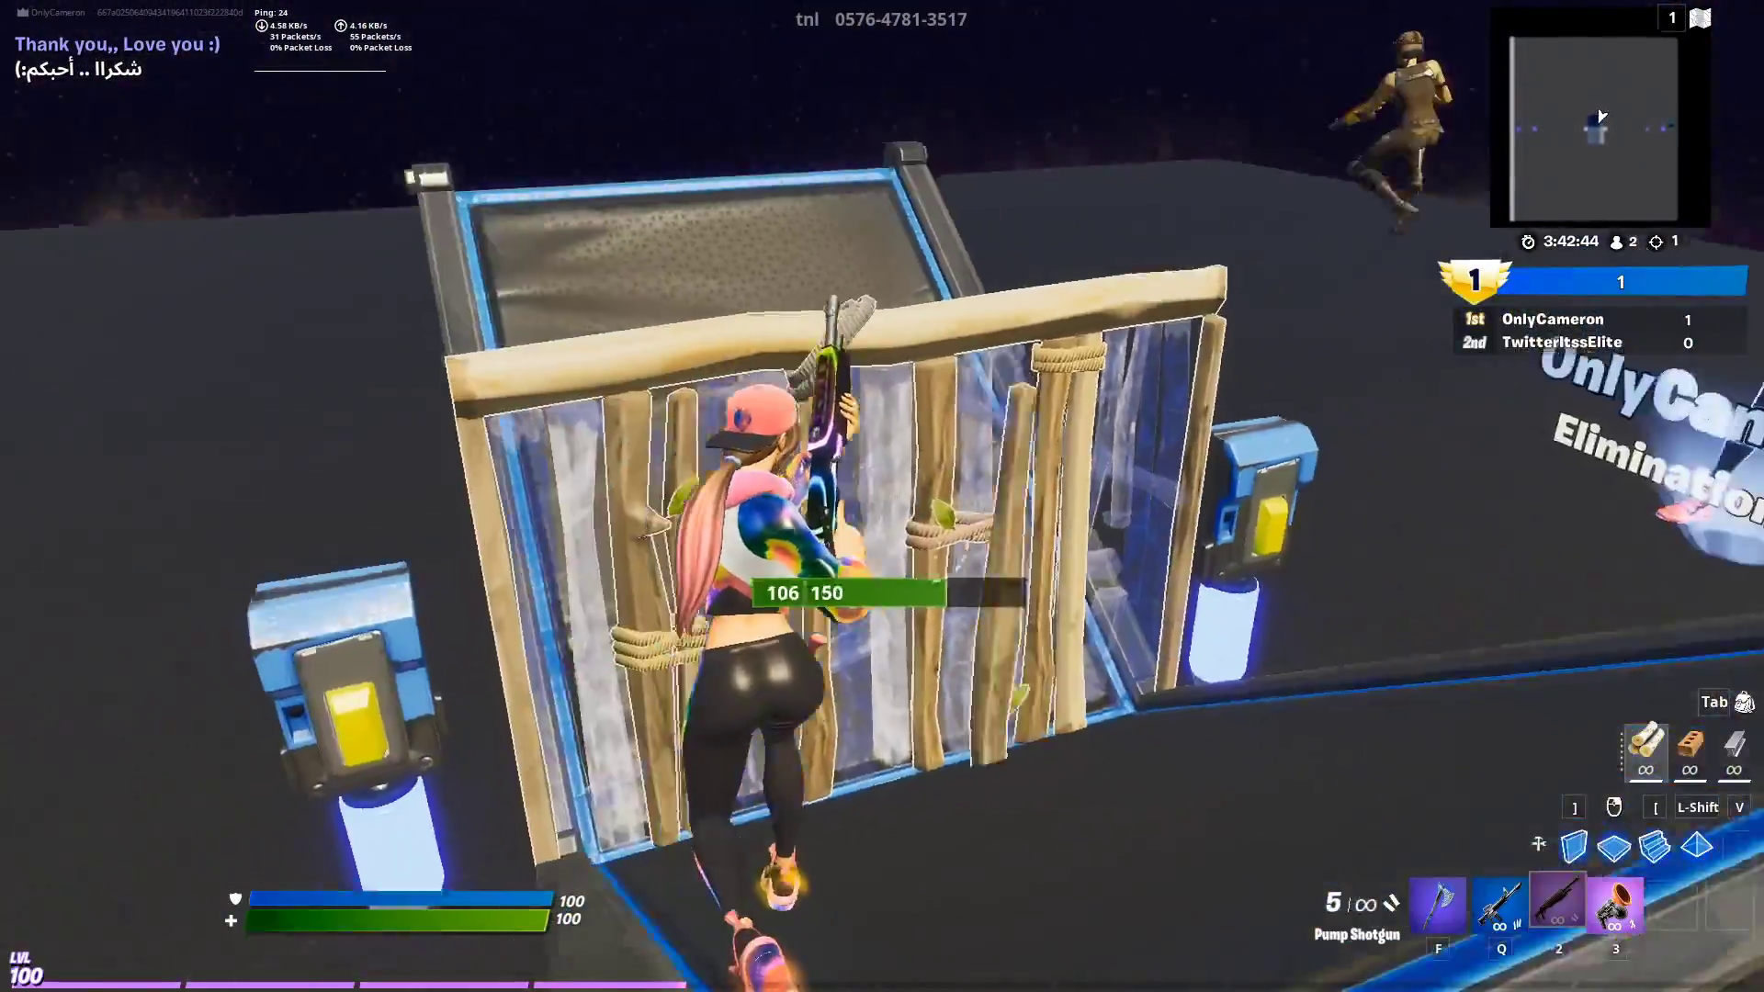
key(q)
key(f)
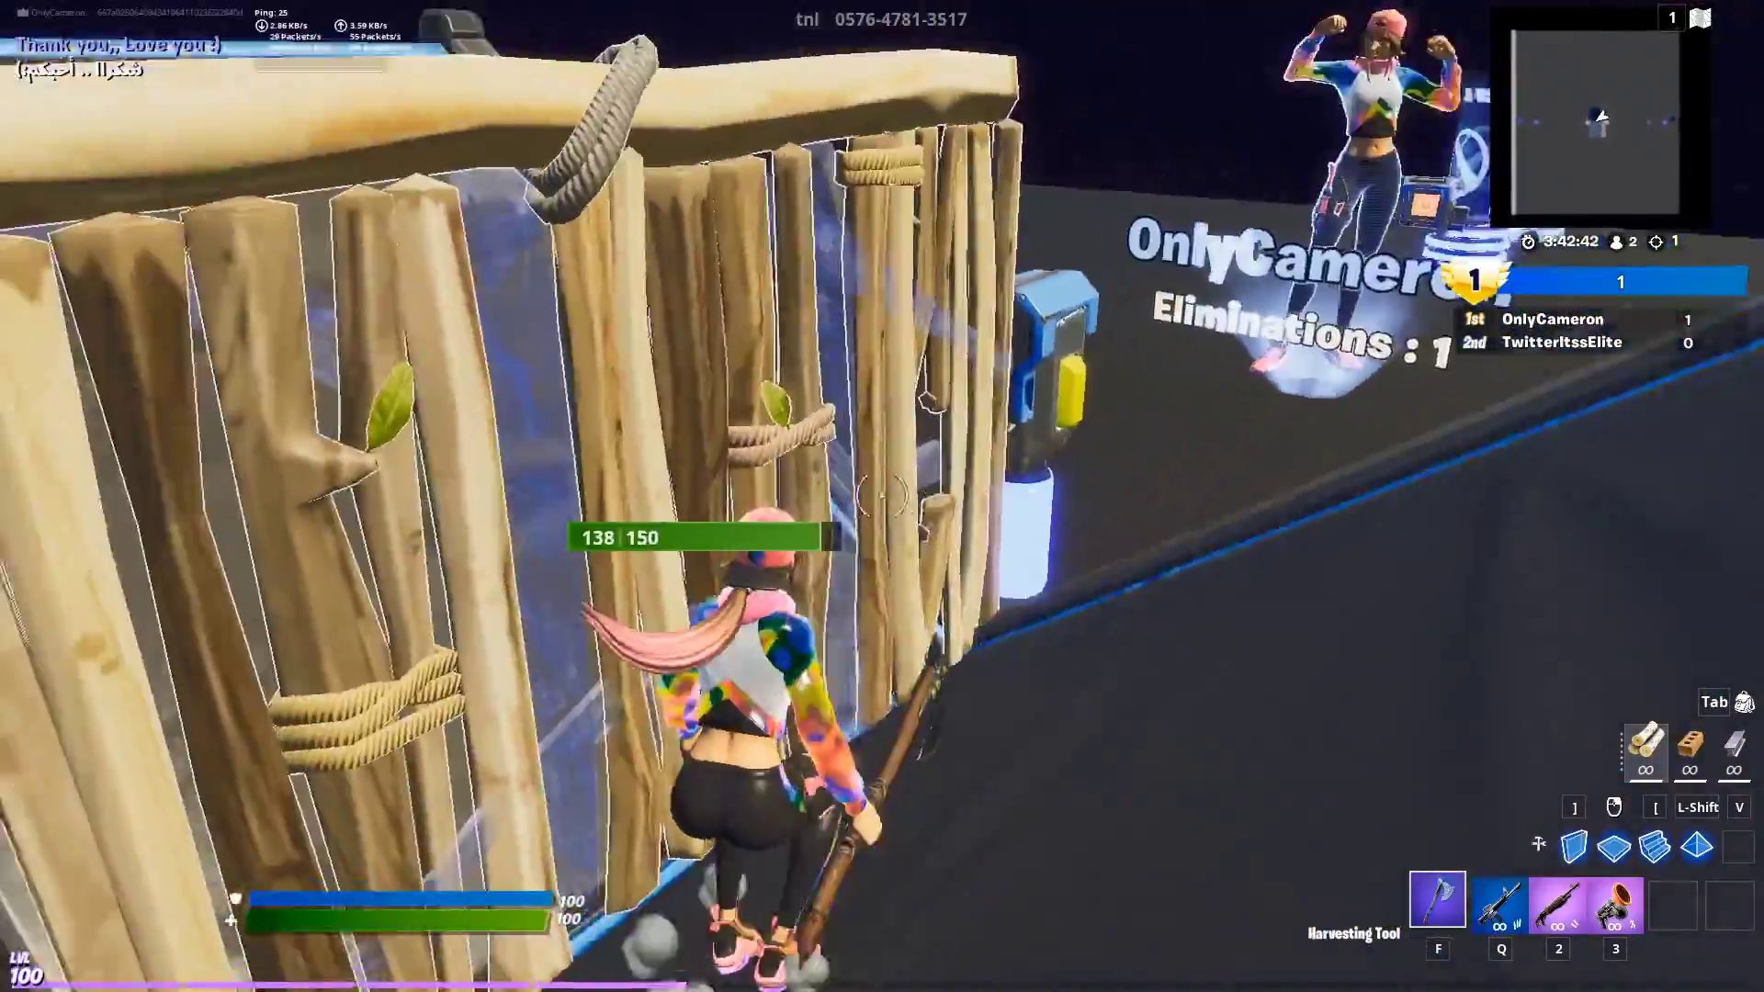
key(2)
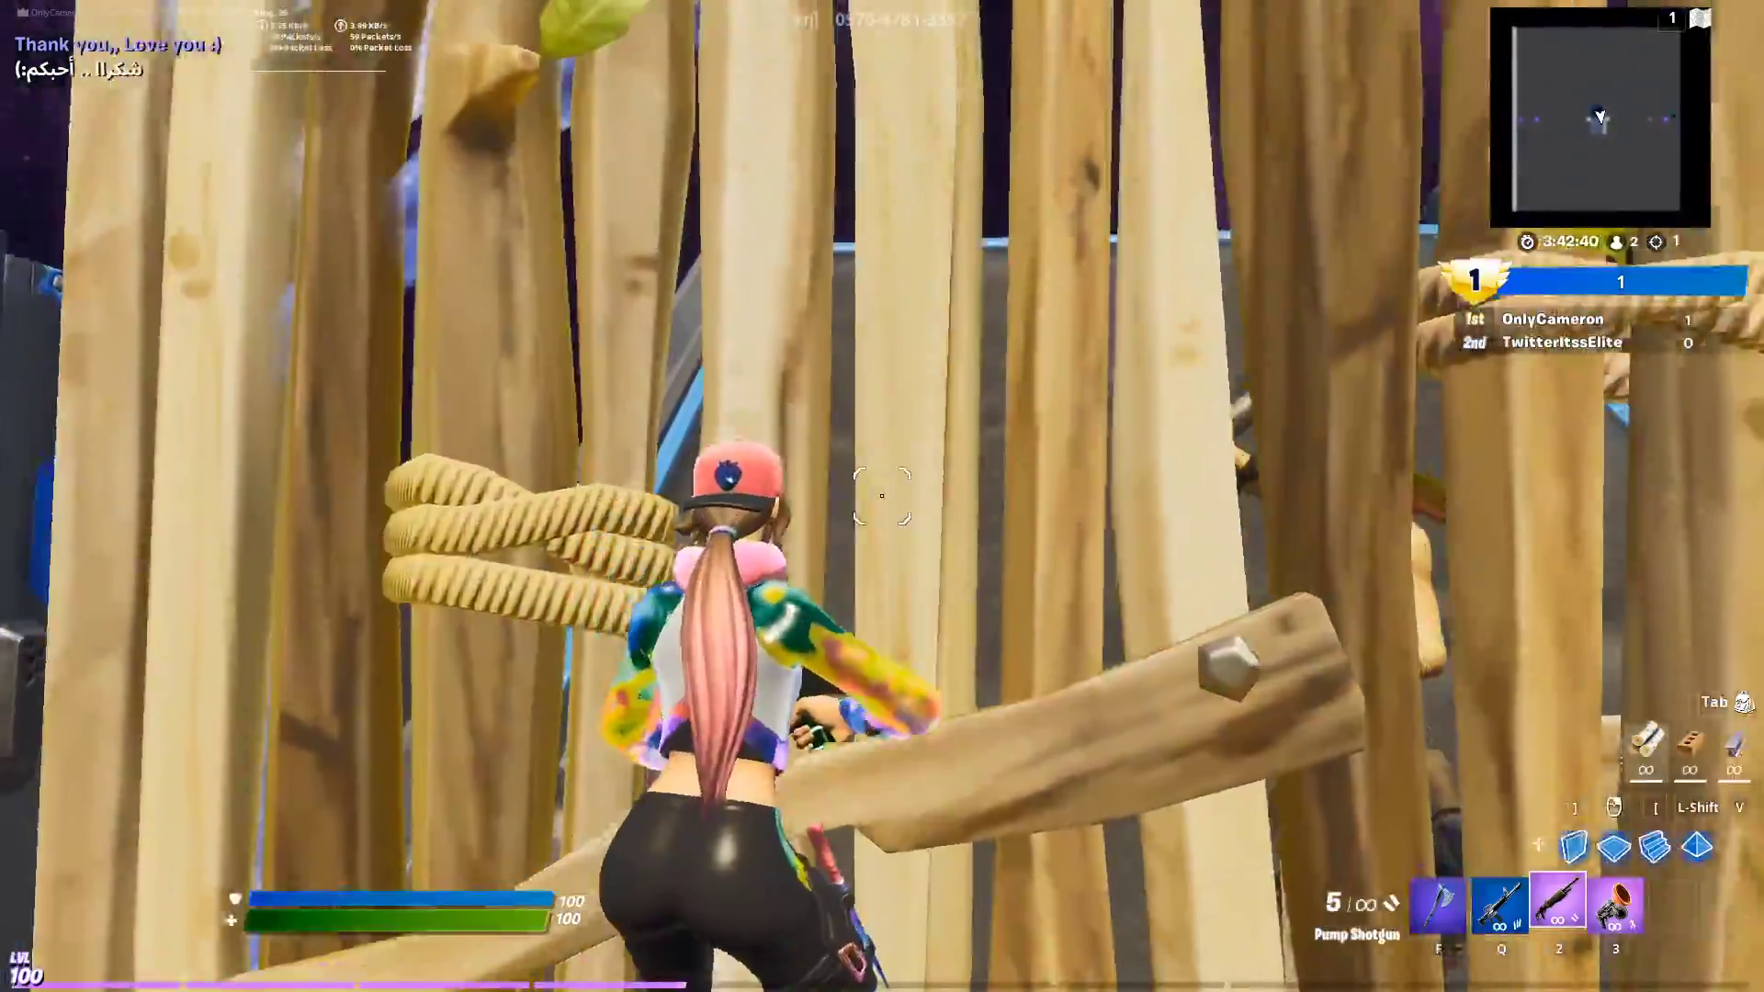
key([)
click(881, 496)
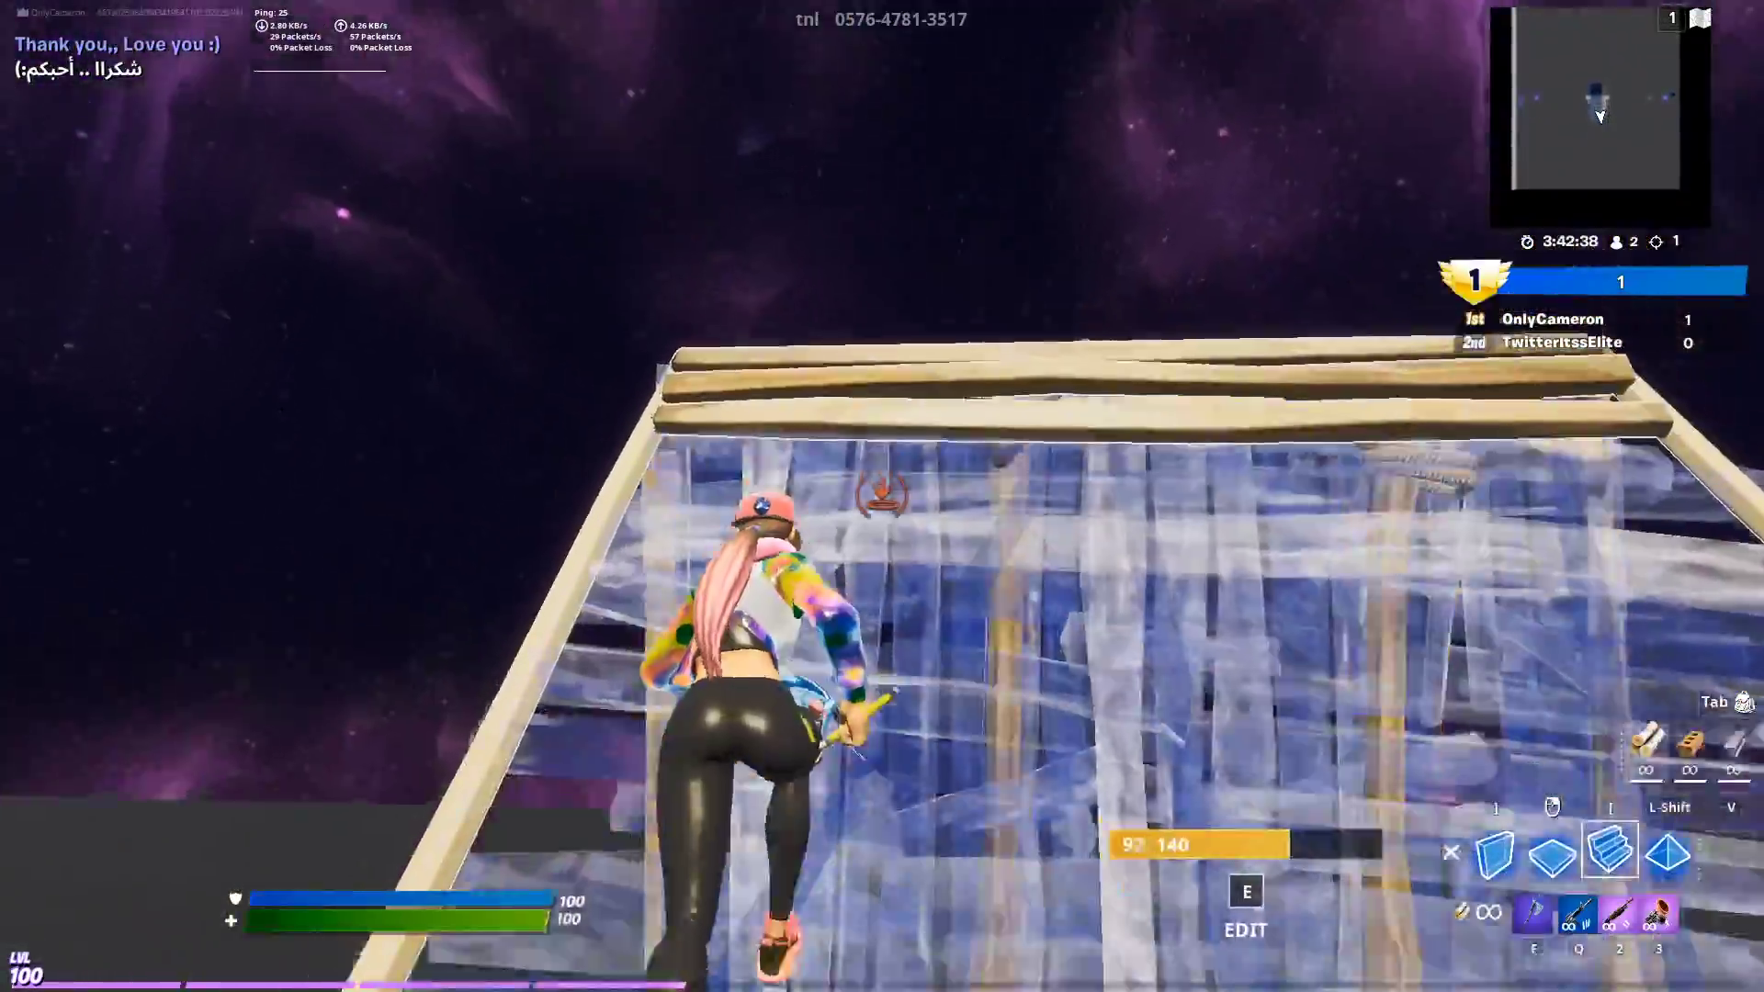
key(])
click(881, 496)
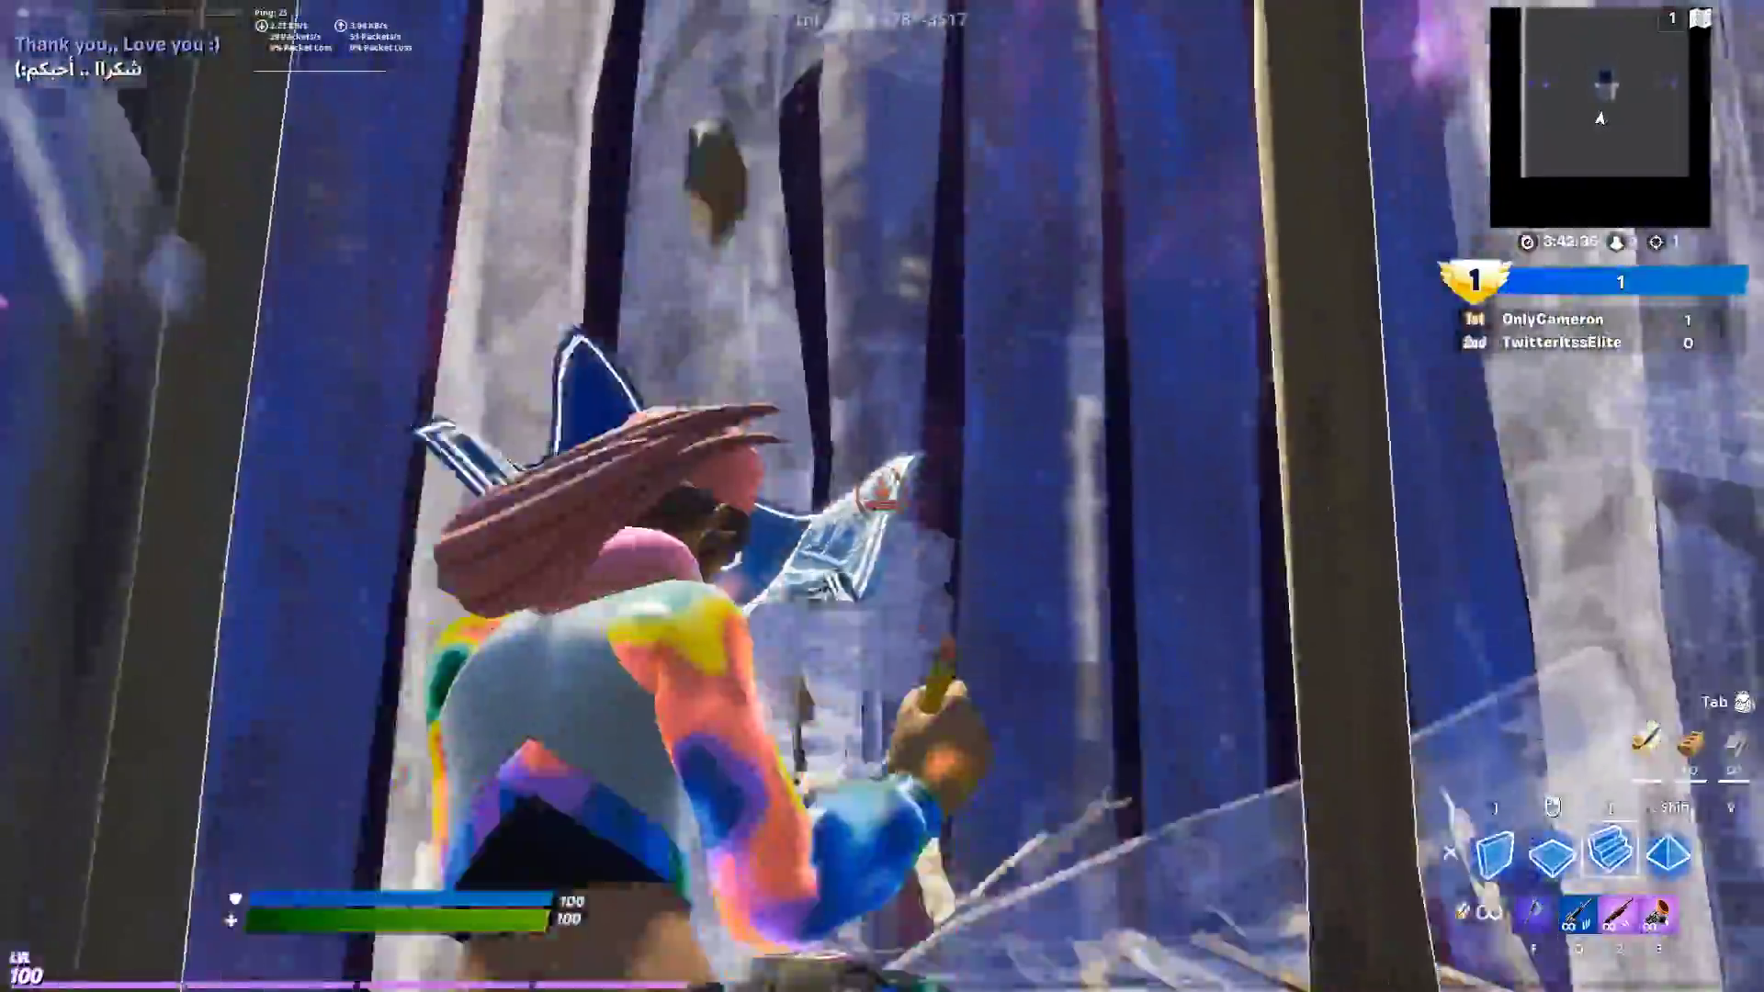
key(2)
key([)
click(882, 496)
click(881, 496)
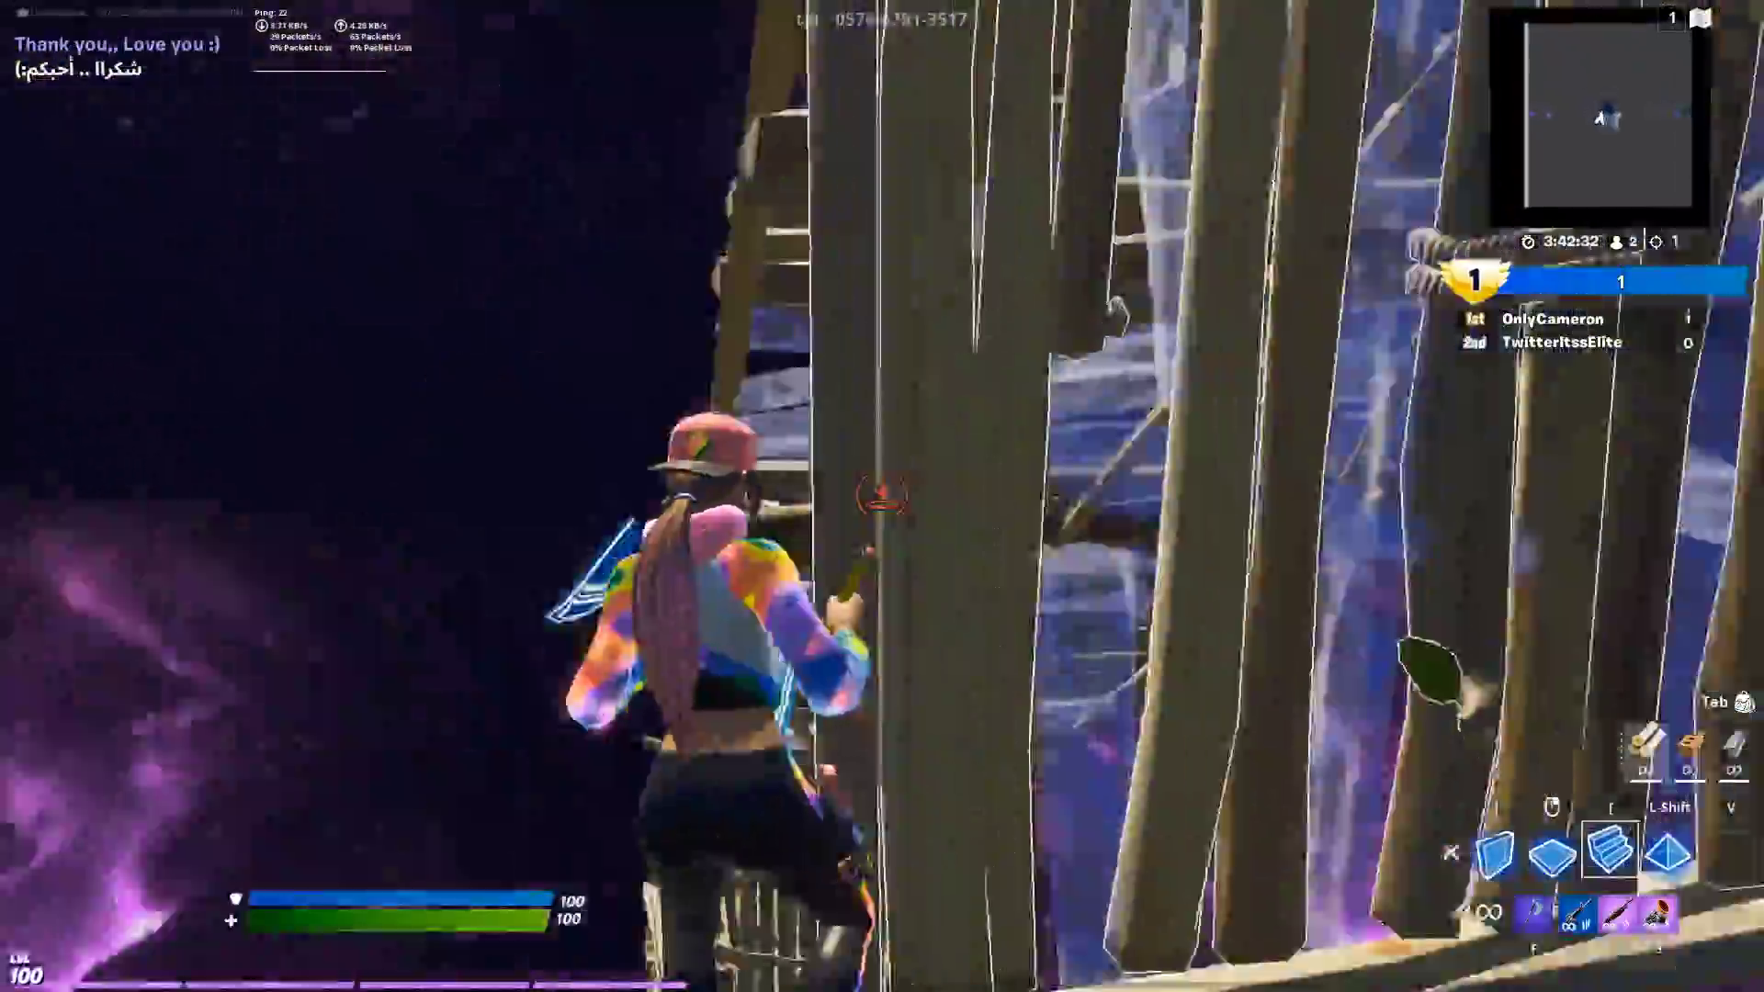
click(882, 496)
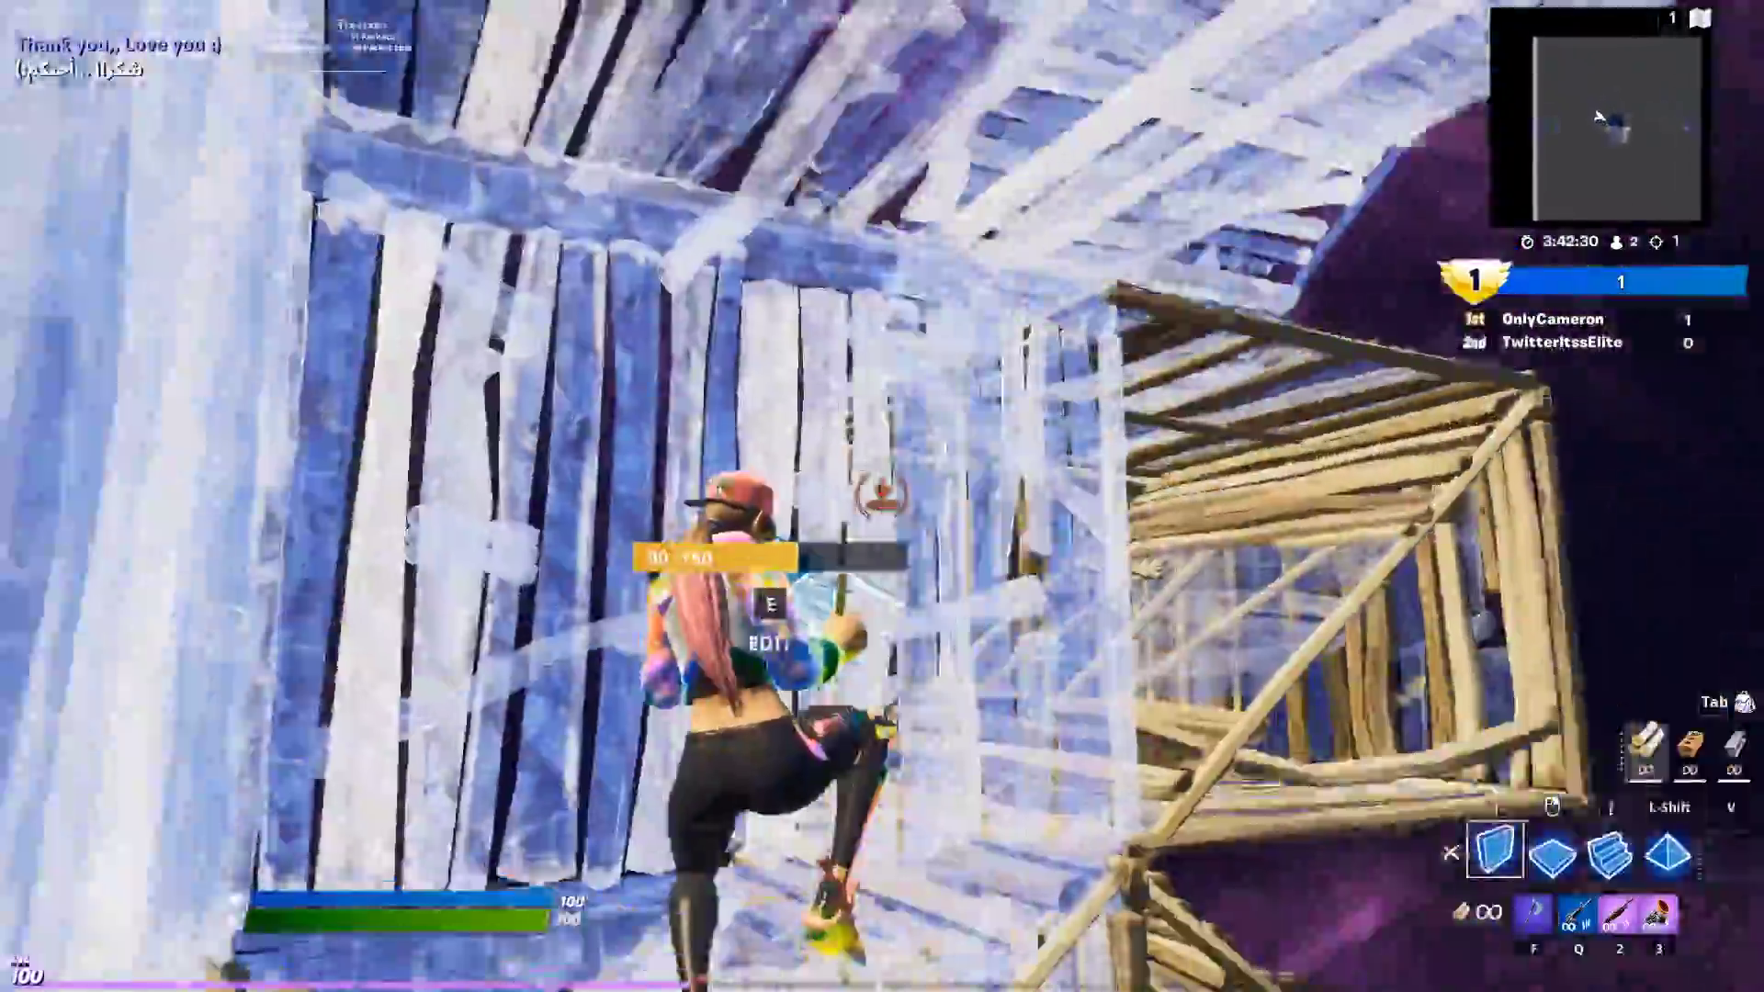
click(882, 496)
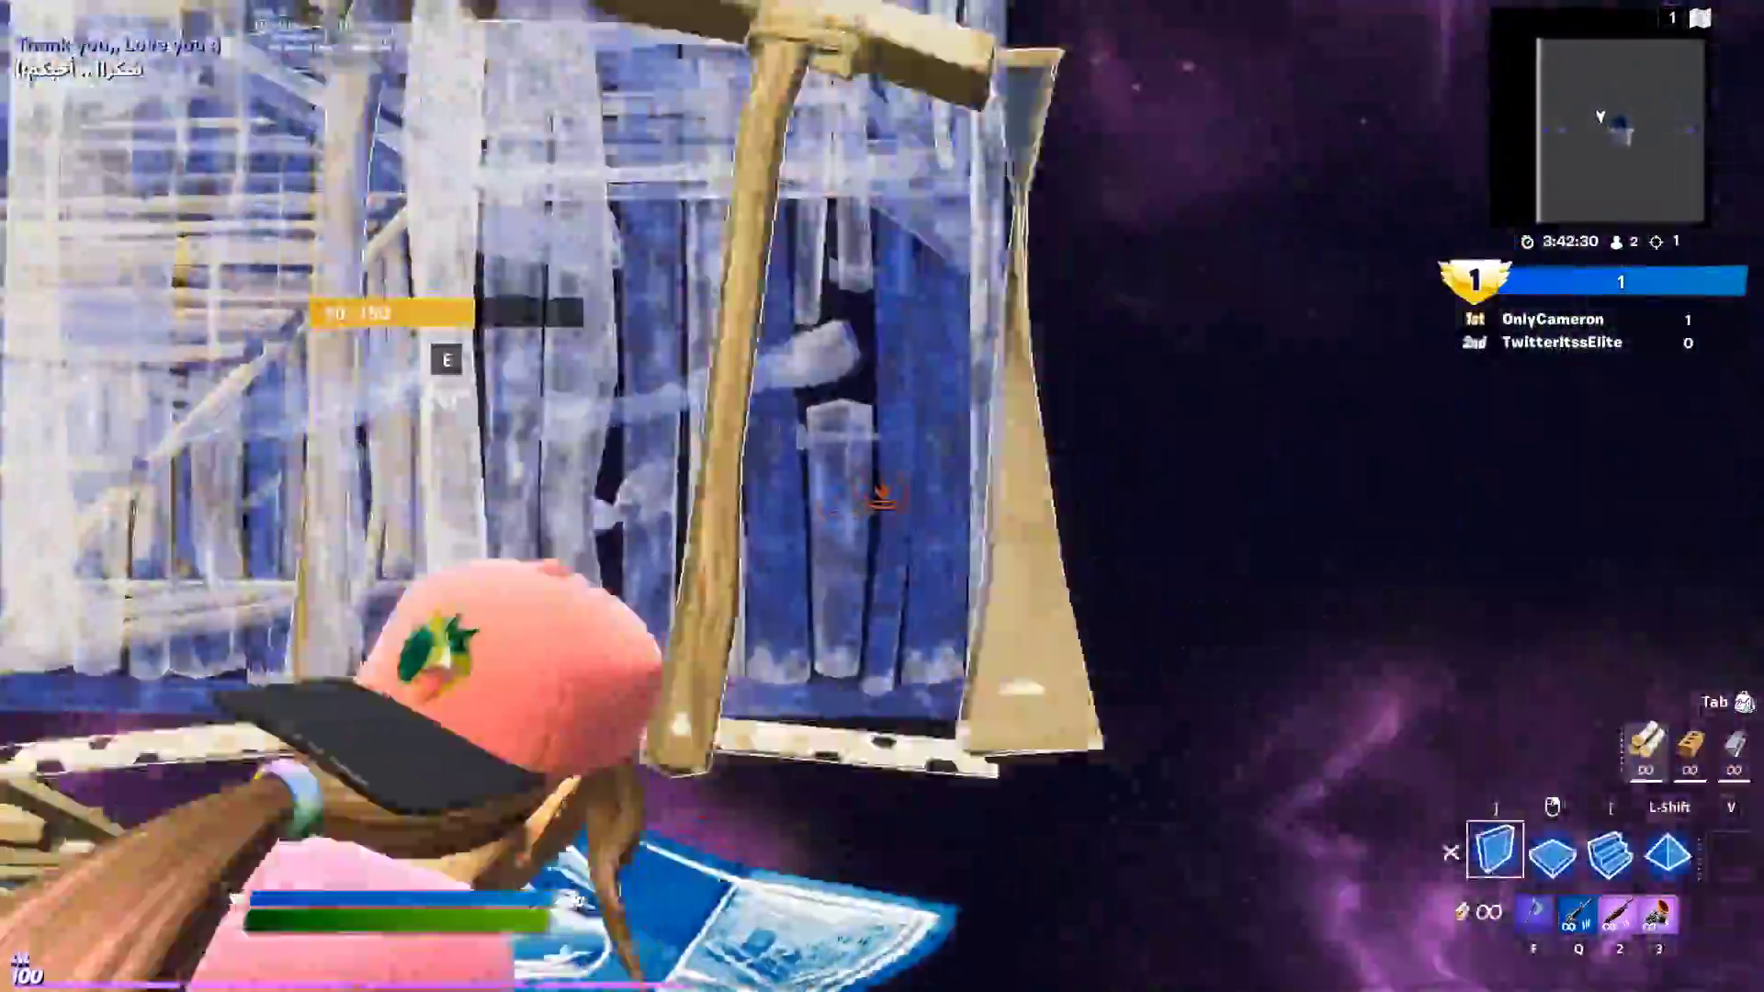
key(e)
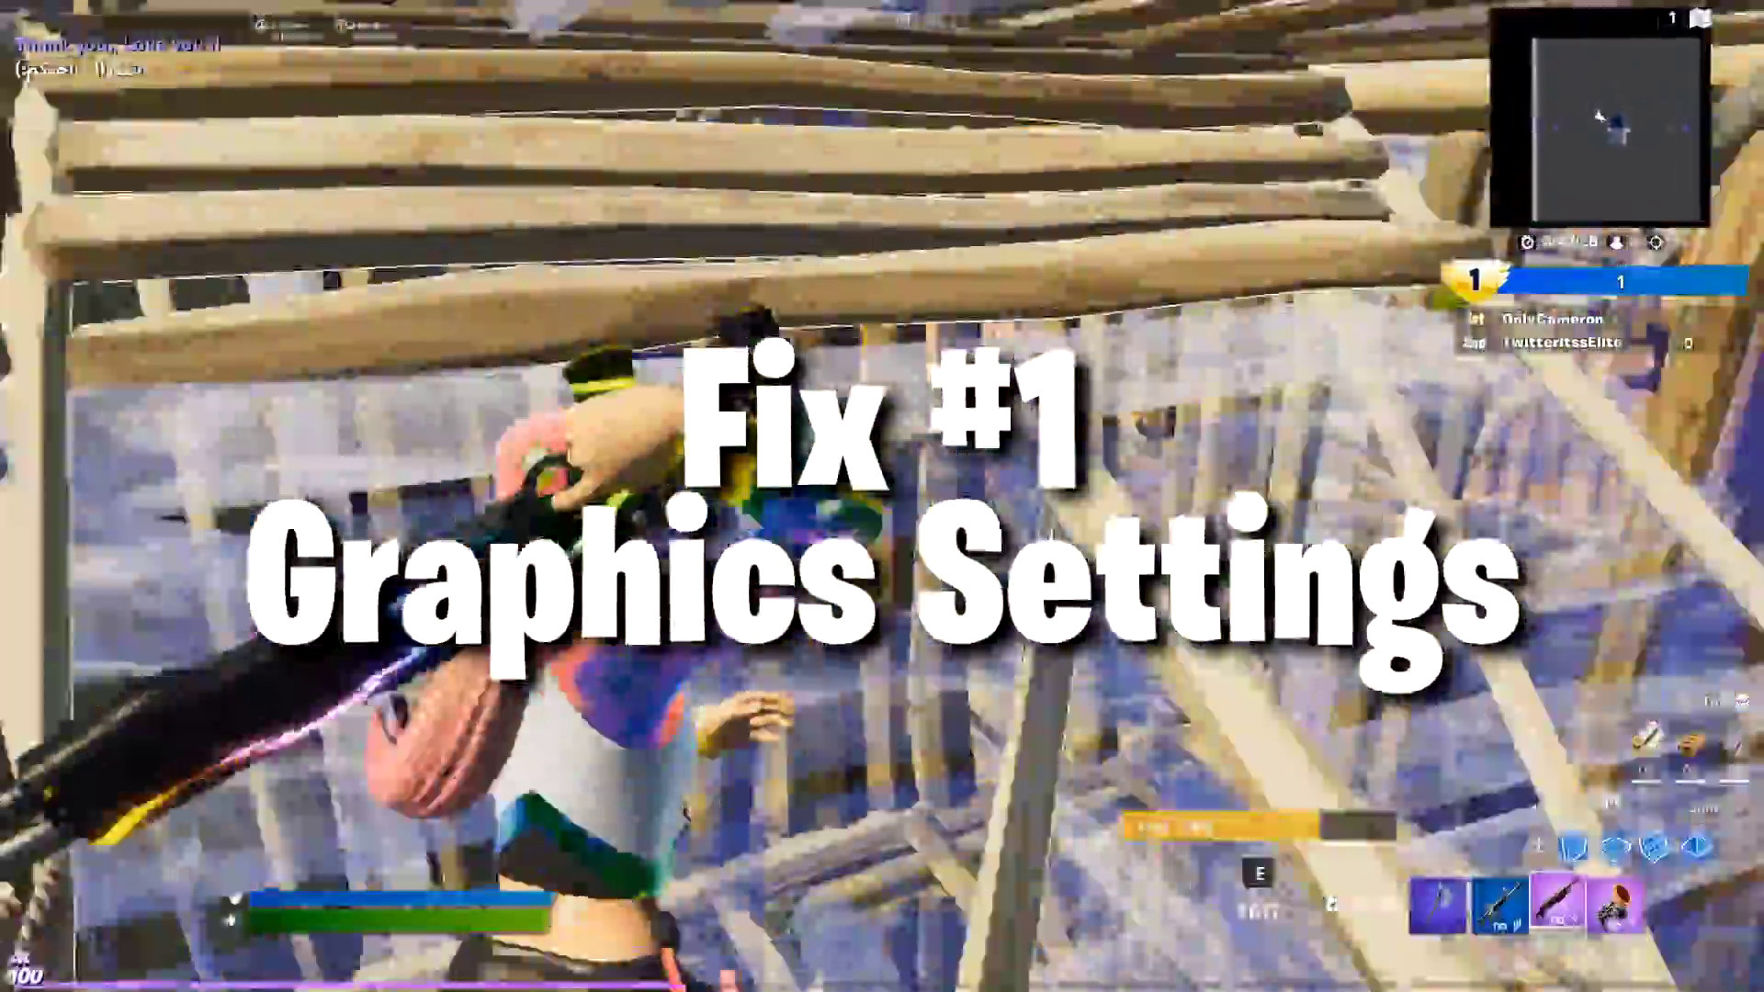
key(e)
click(882, 496)
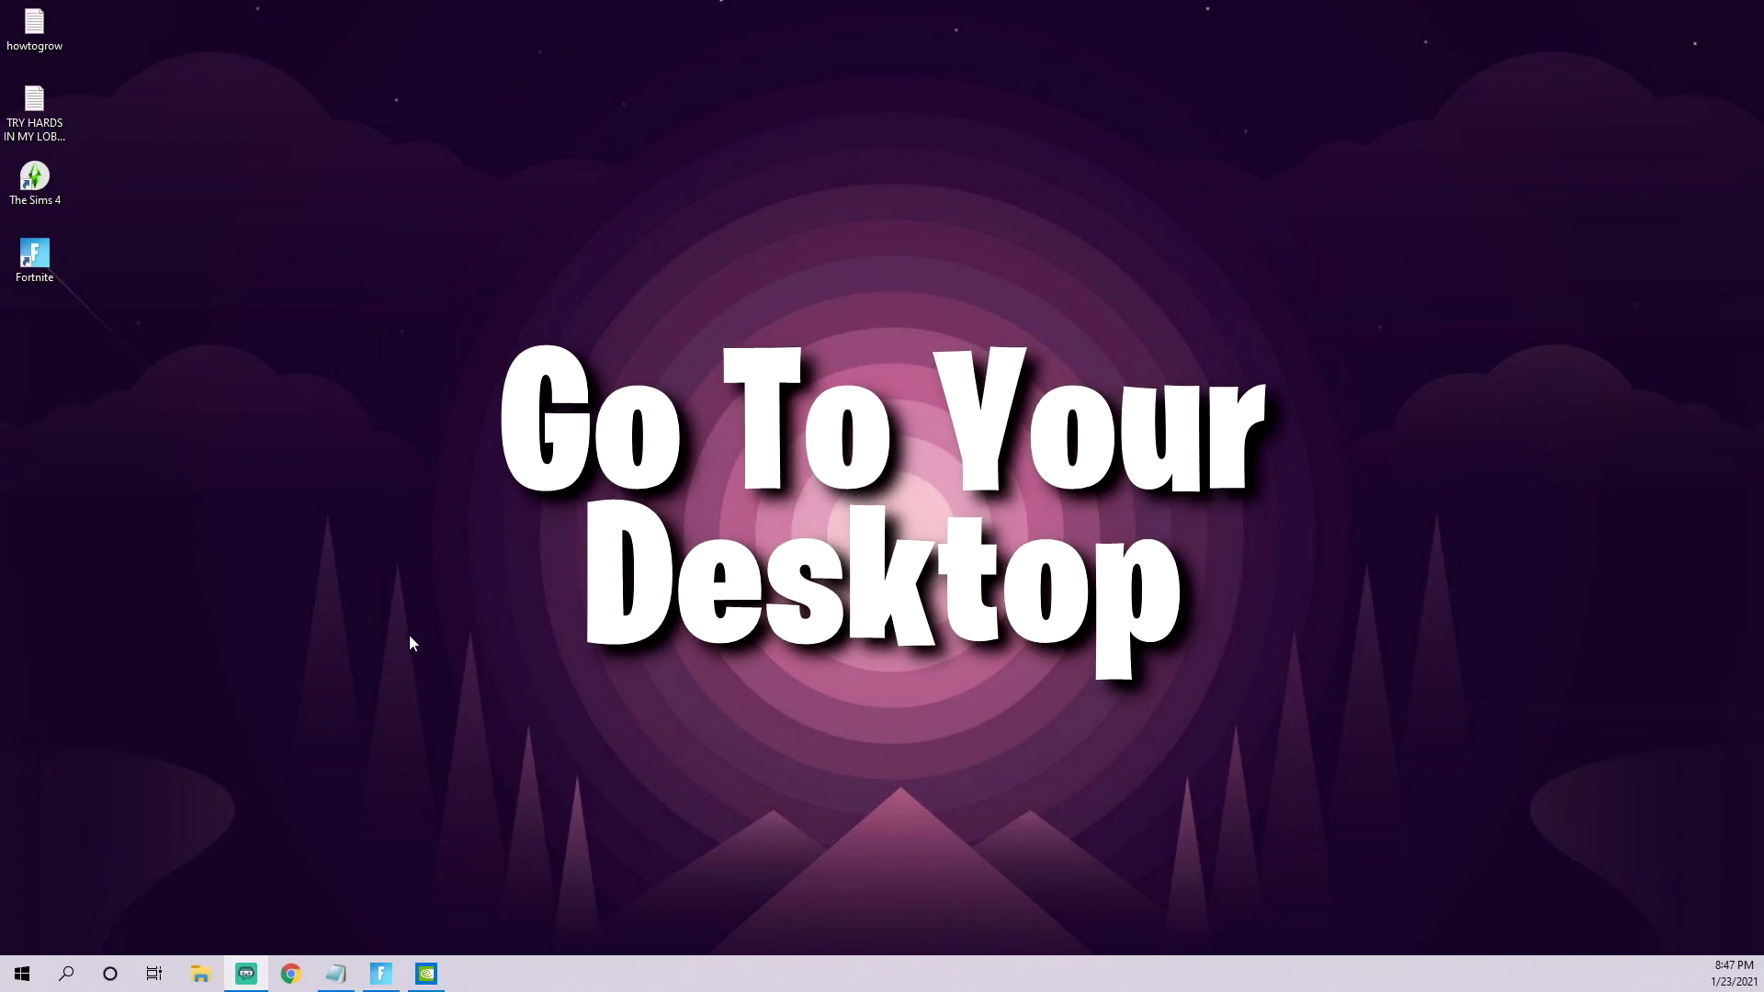
Step: Switch to NVIDIA Control Panel and compare the resolution and refresh rate settings of the BenQ and Lenovo displays, leaving the Lenovo display selected
click(434, 979)
drag(606, 229, 631, 146)
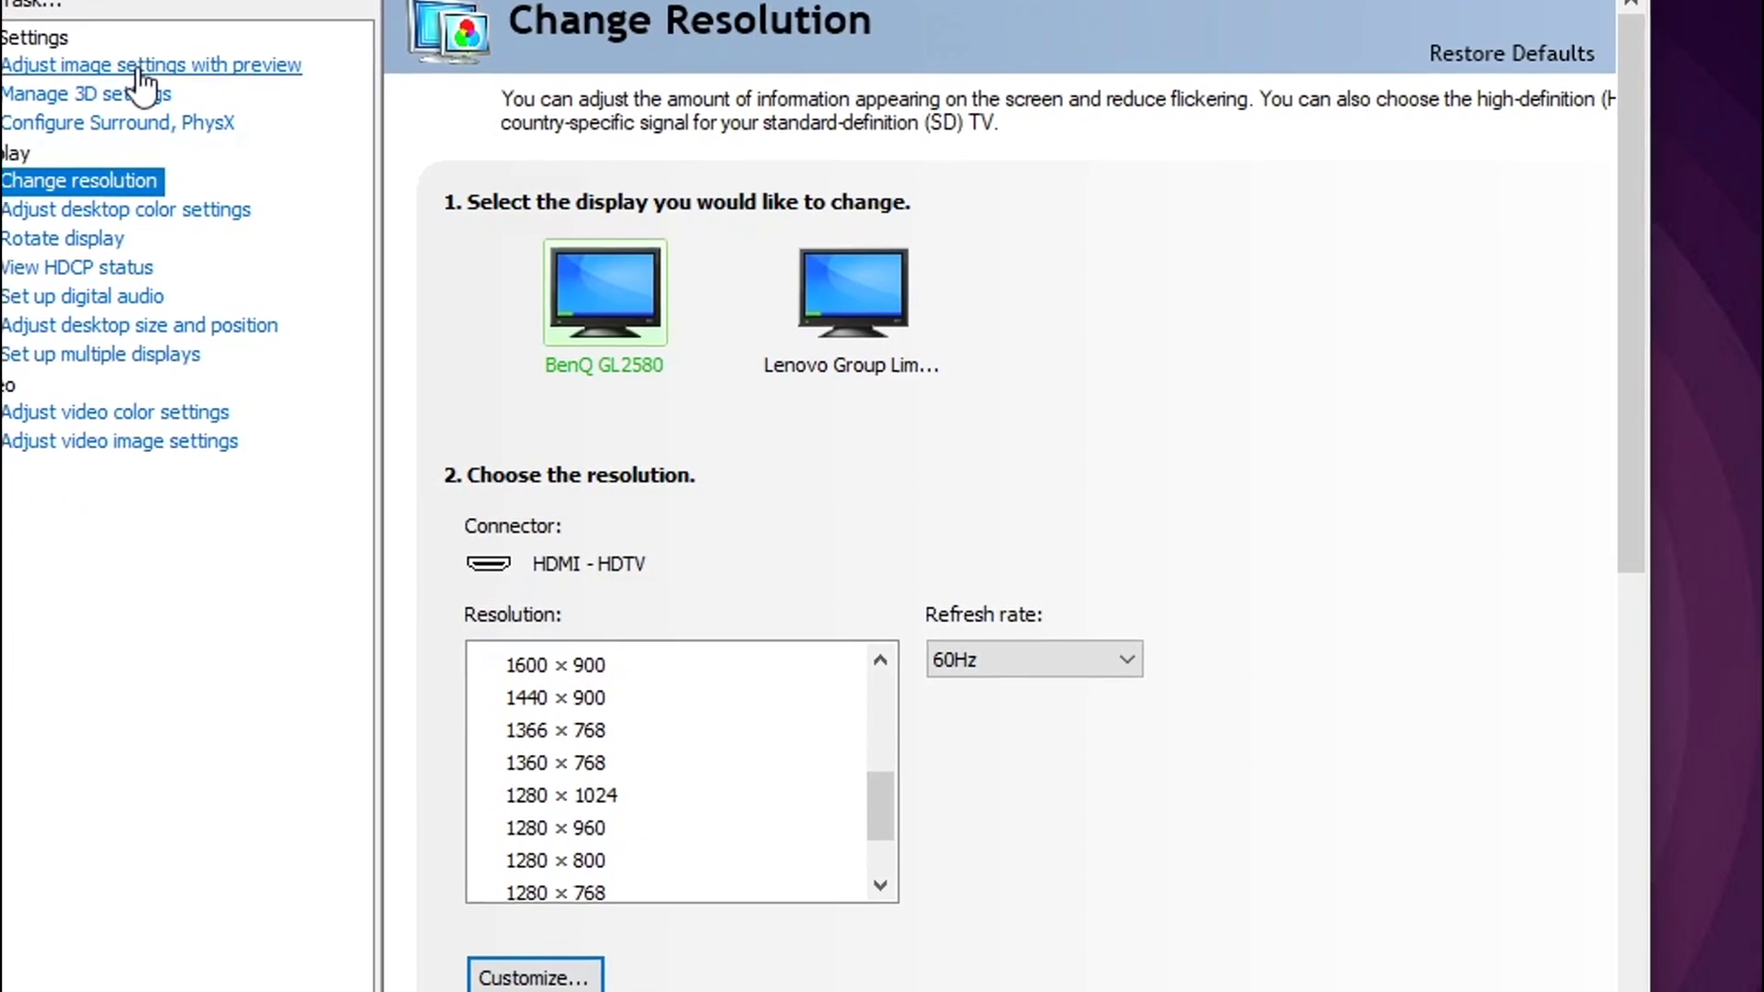
click(856, 308)
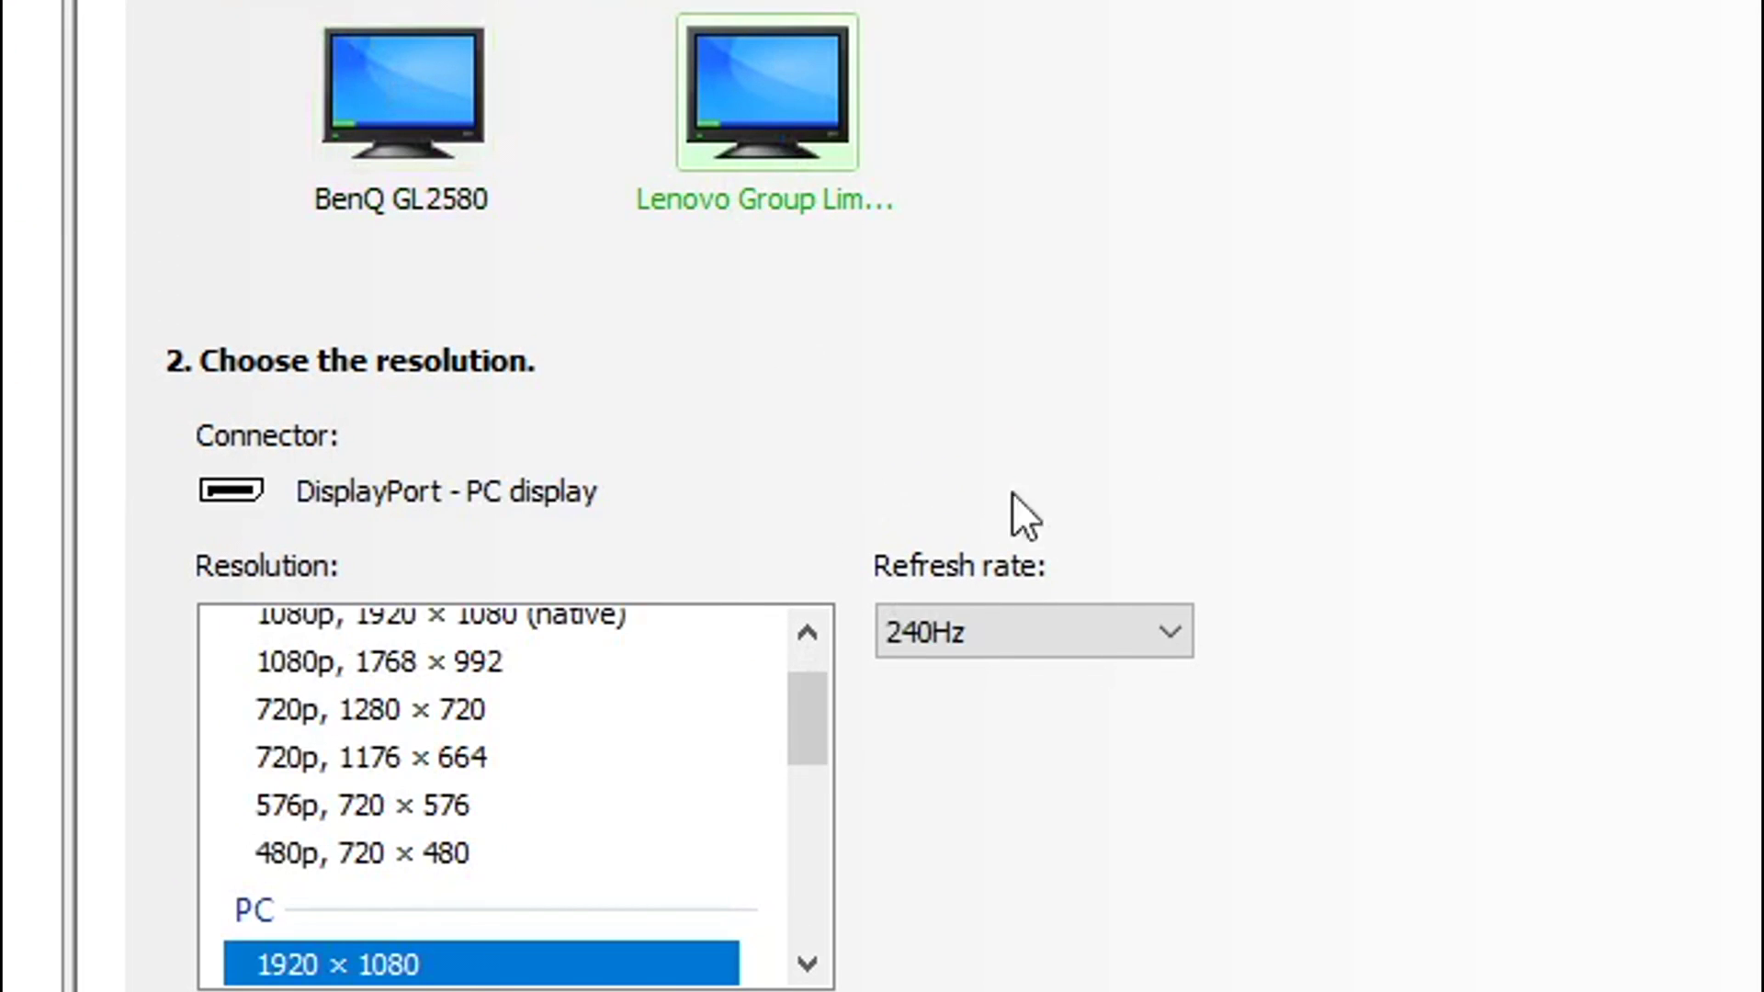
click(386, 101)
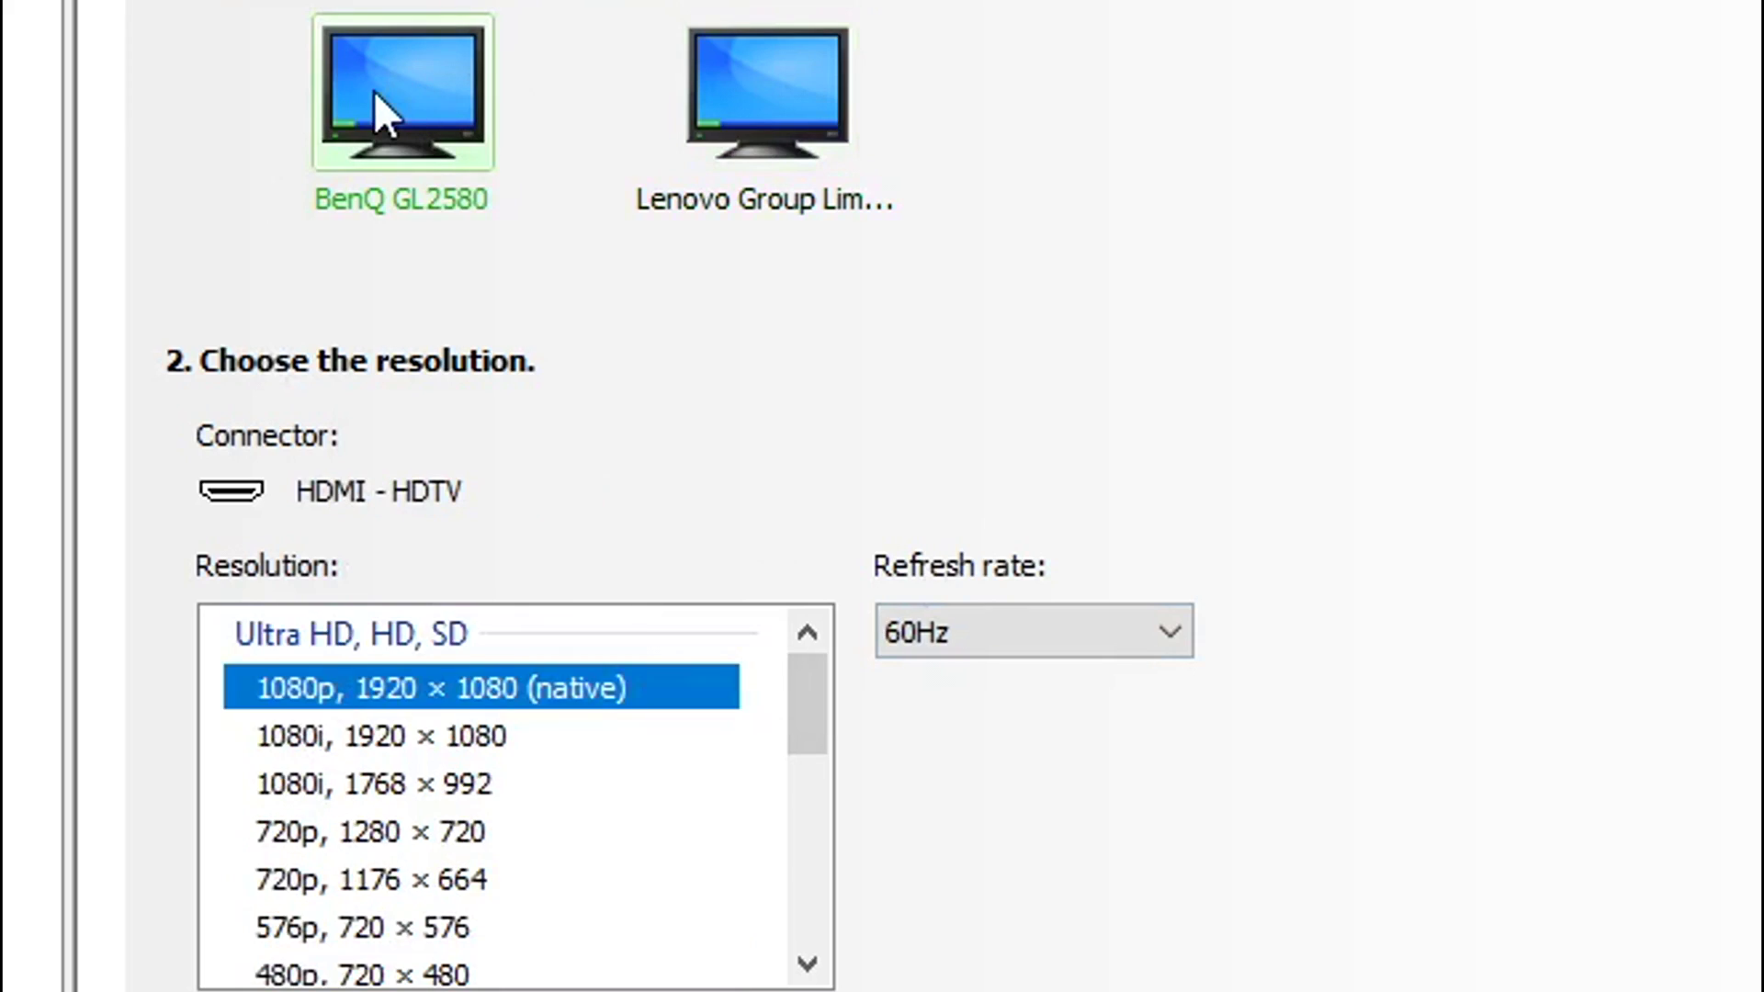
click(780, 131)
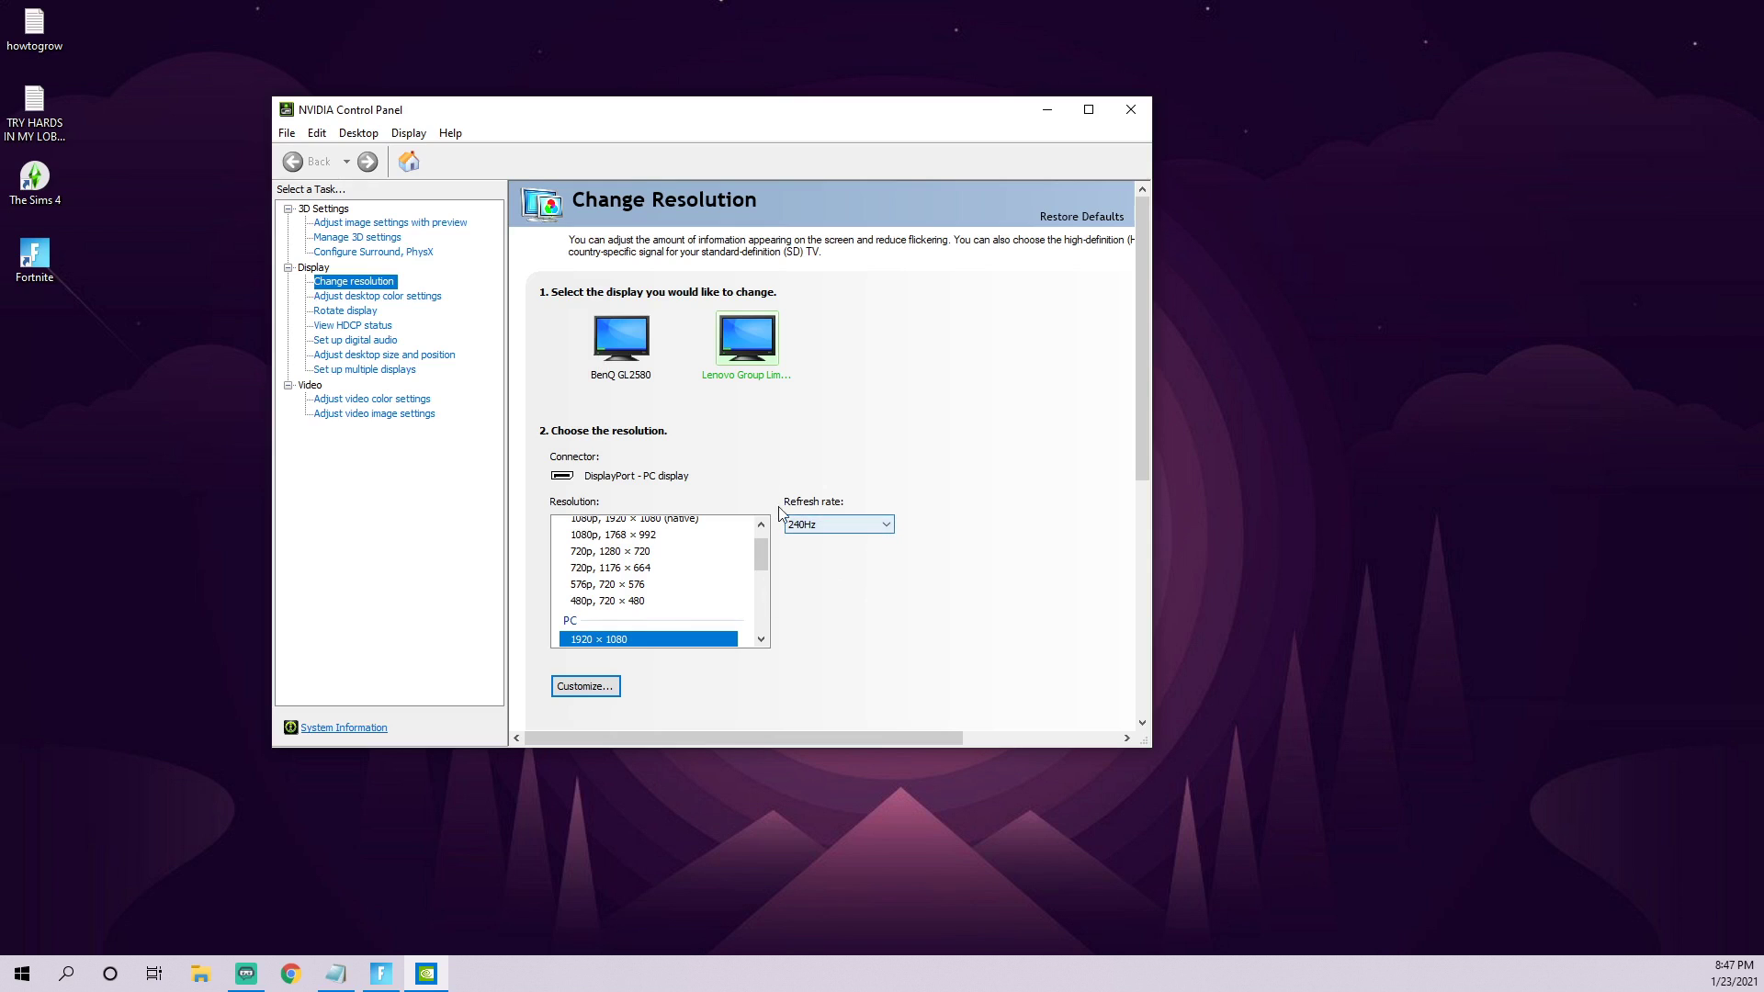
Step: Open the global 3D settings and inspect the Max Frame Rate options without changing them
click(432, 222)
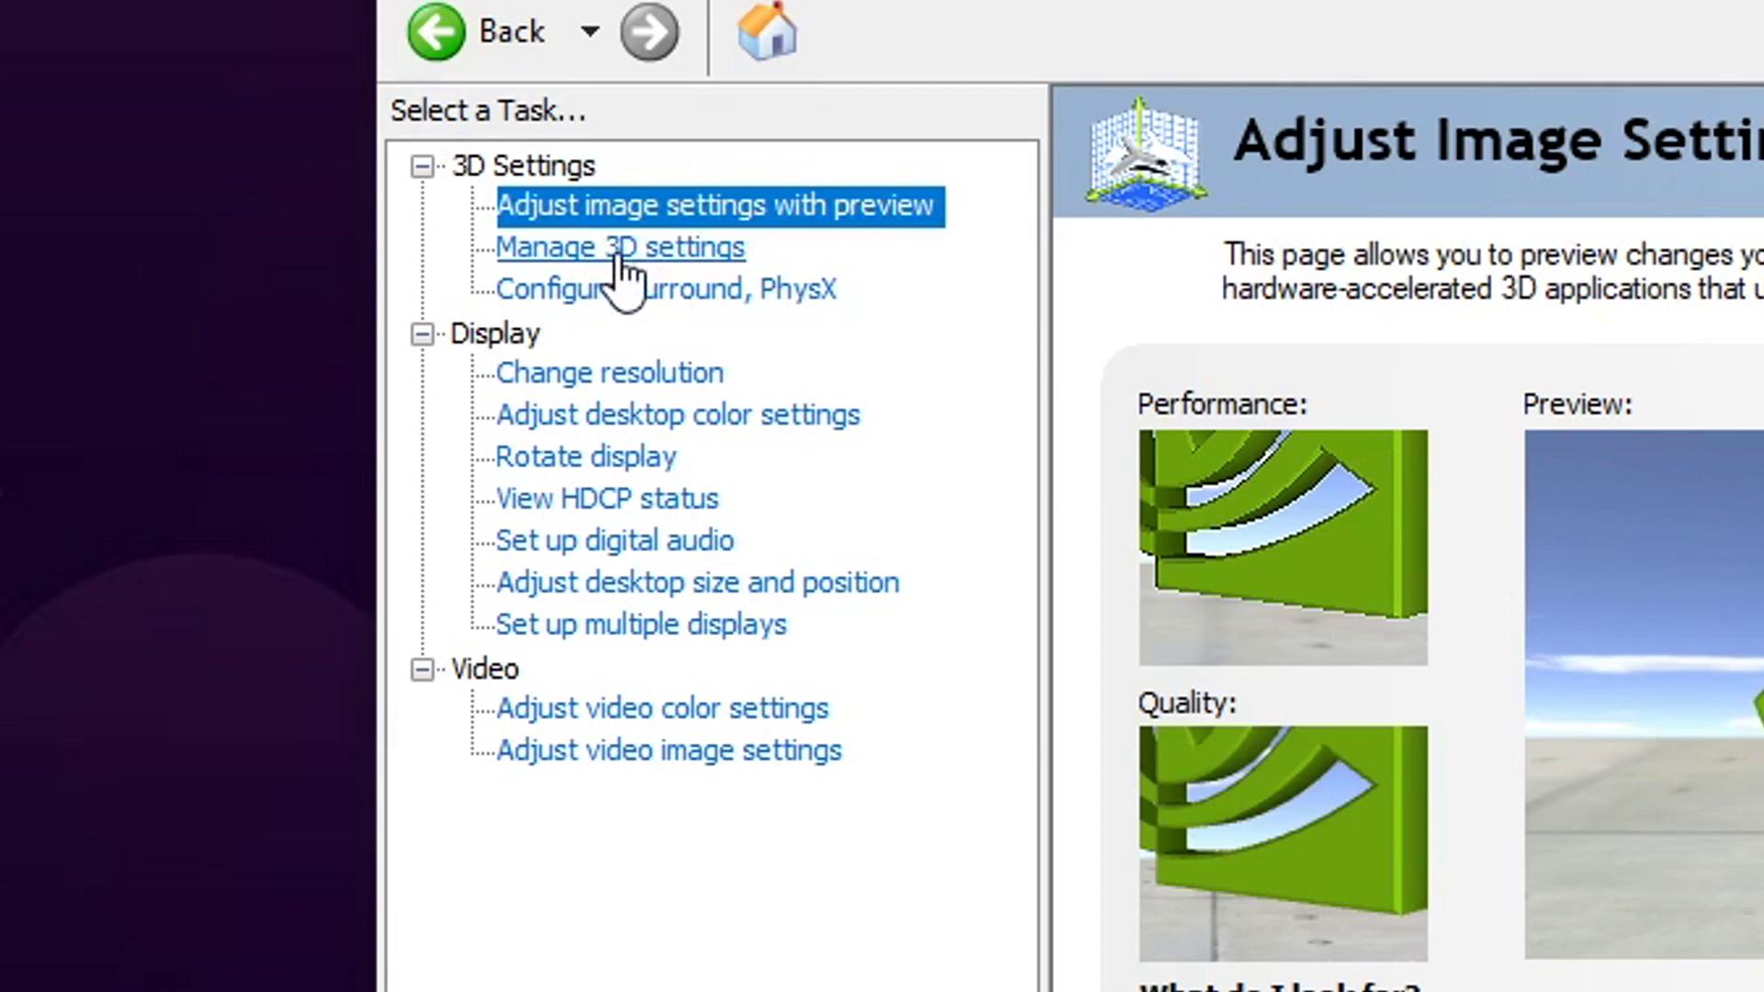
click(611, 257)
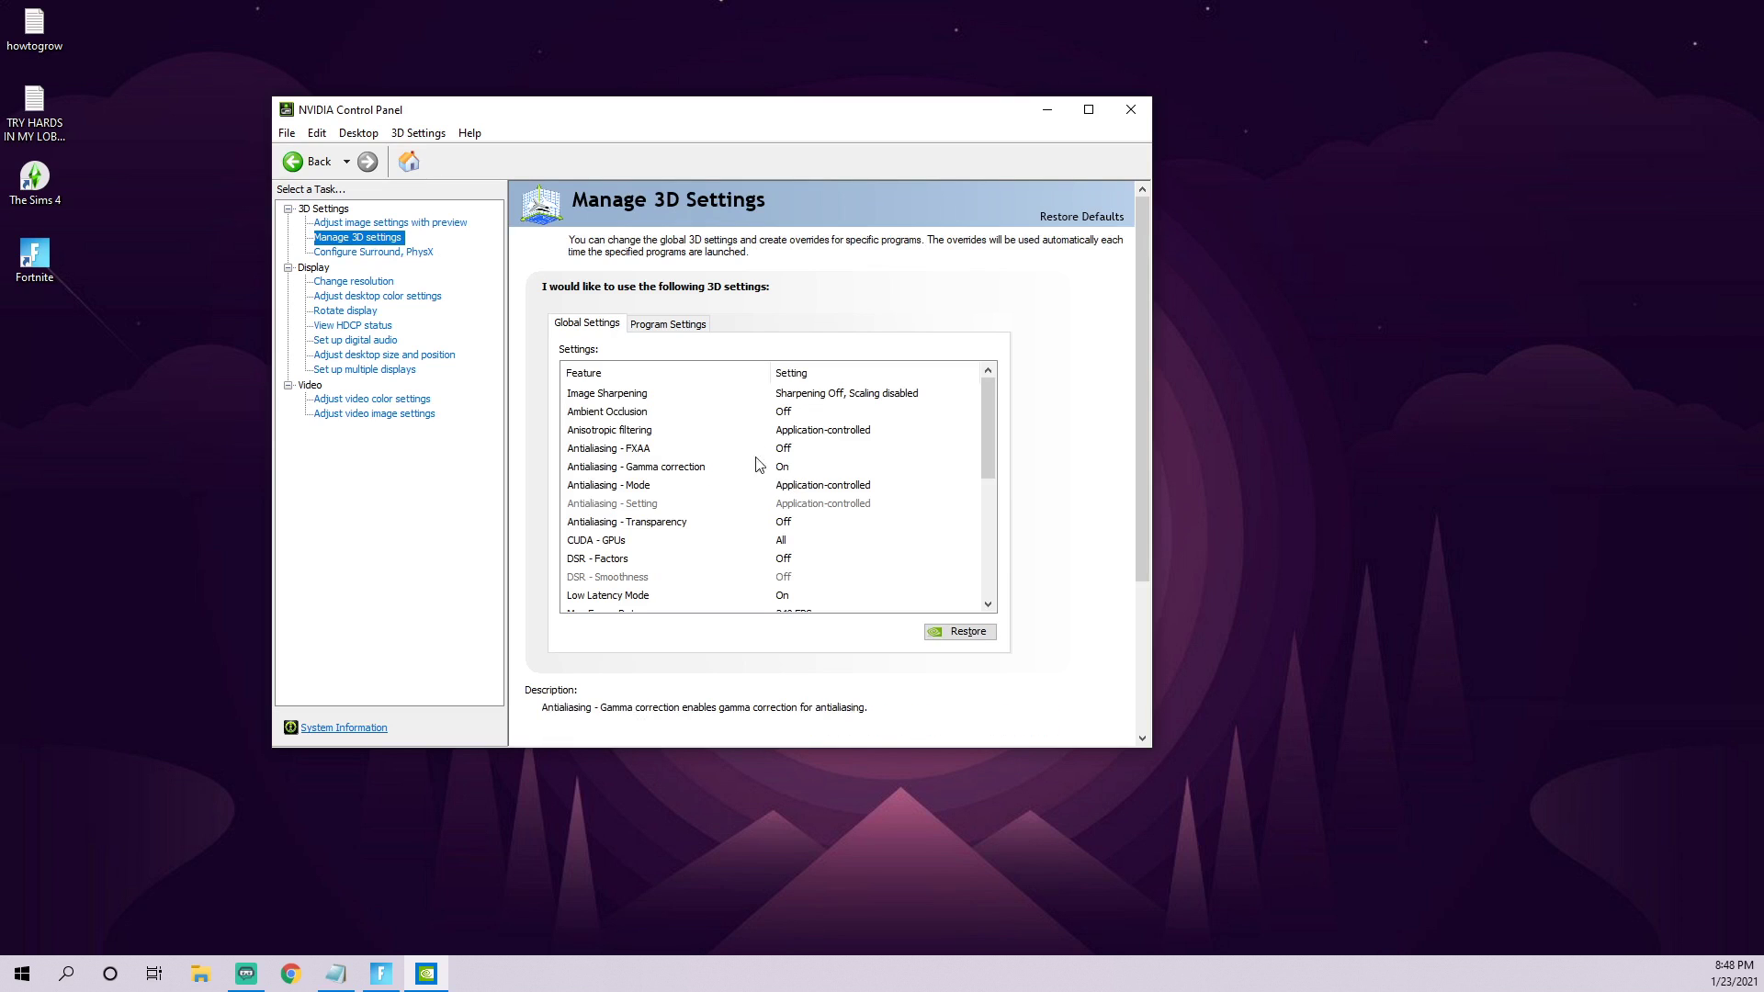
scroll(865, 472, down, 1)
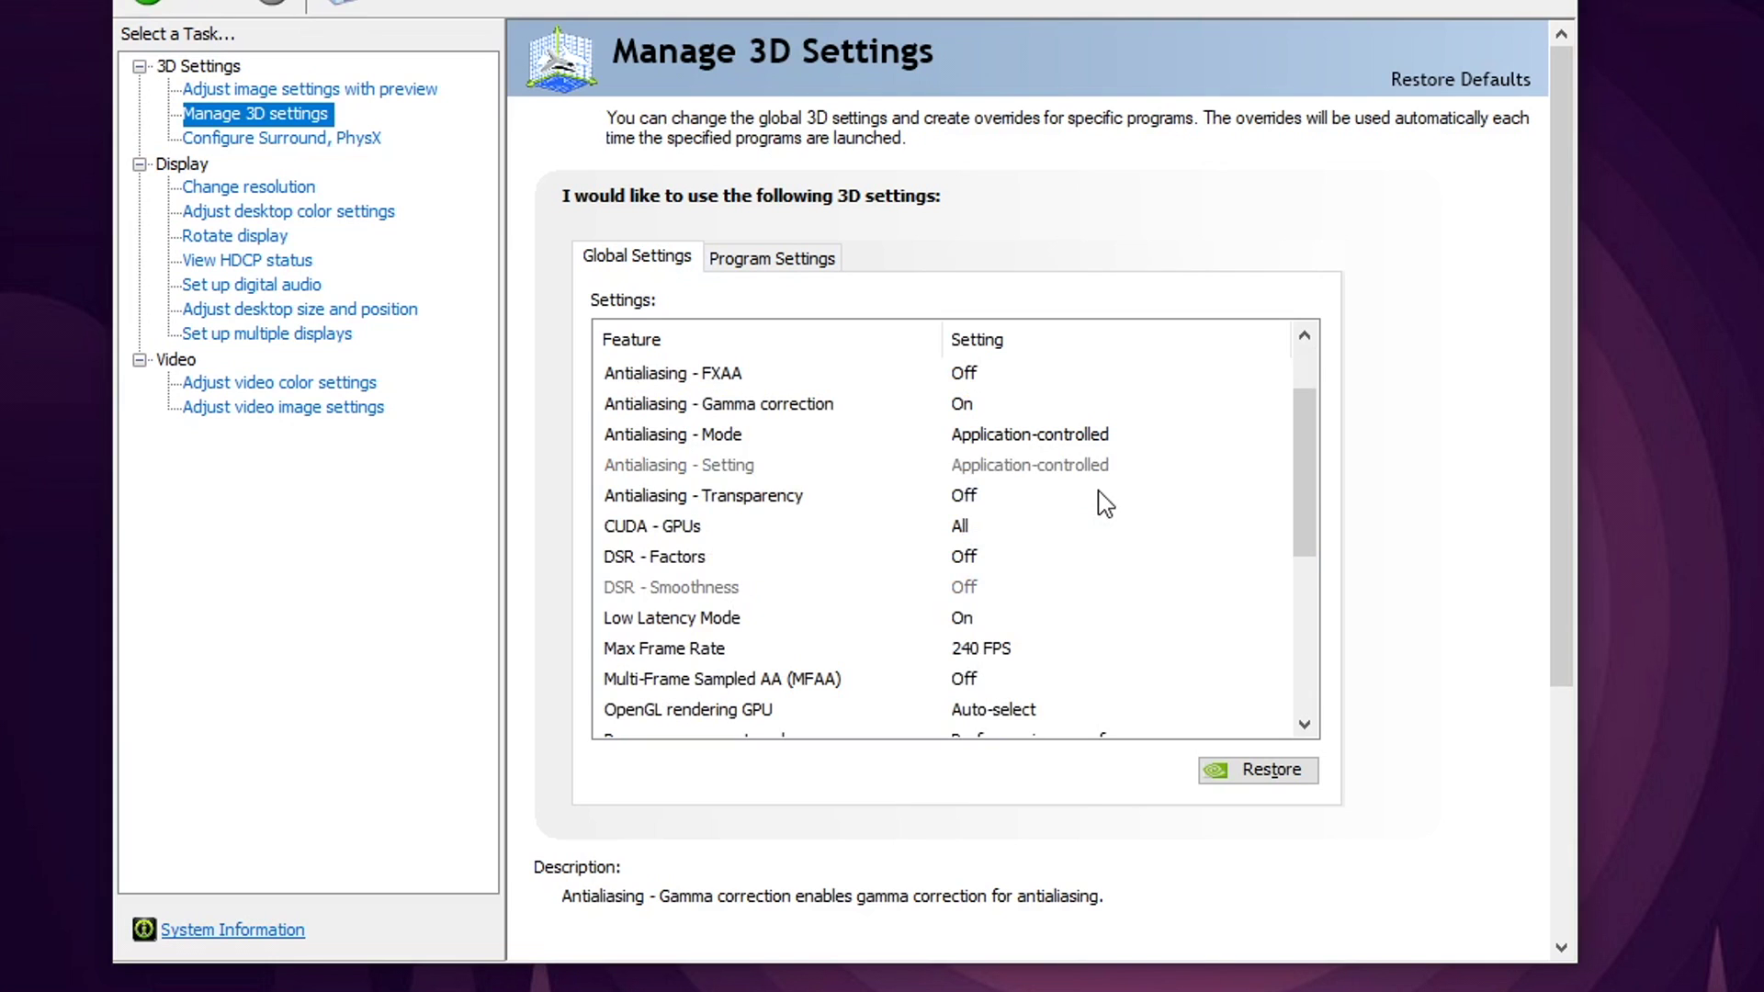
scroll(1102, 501, down, 1)
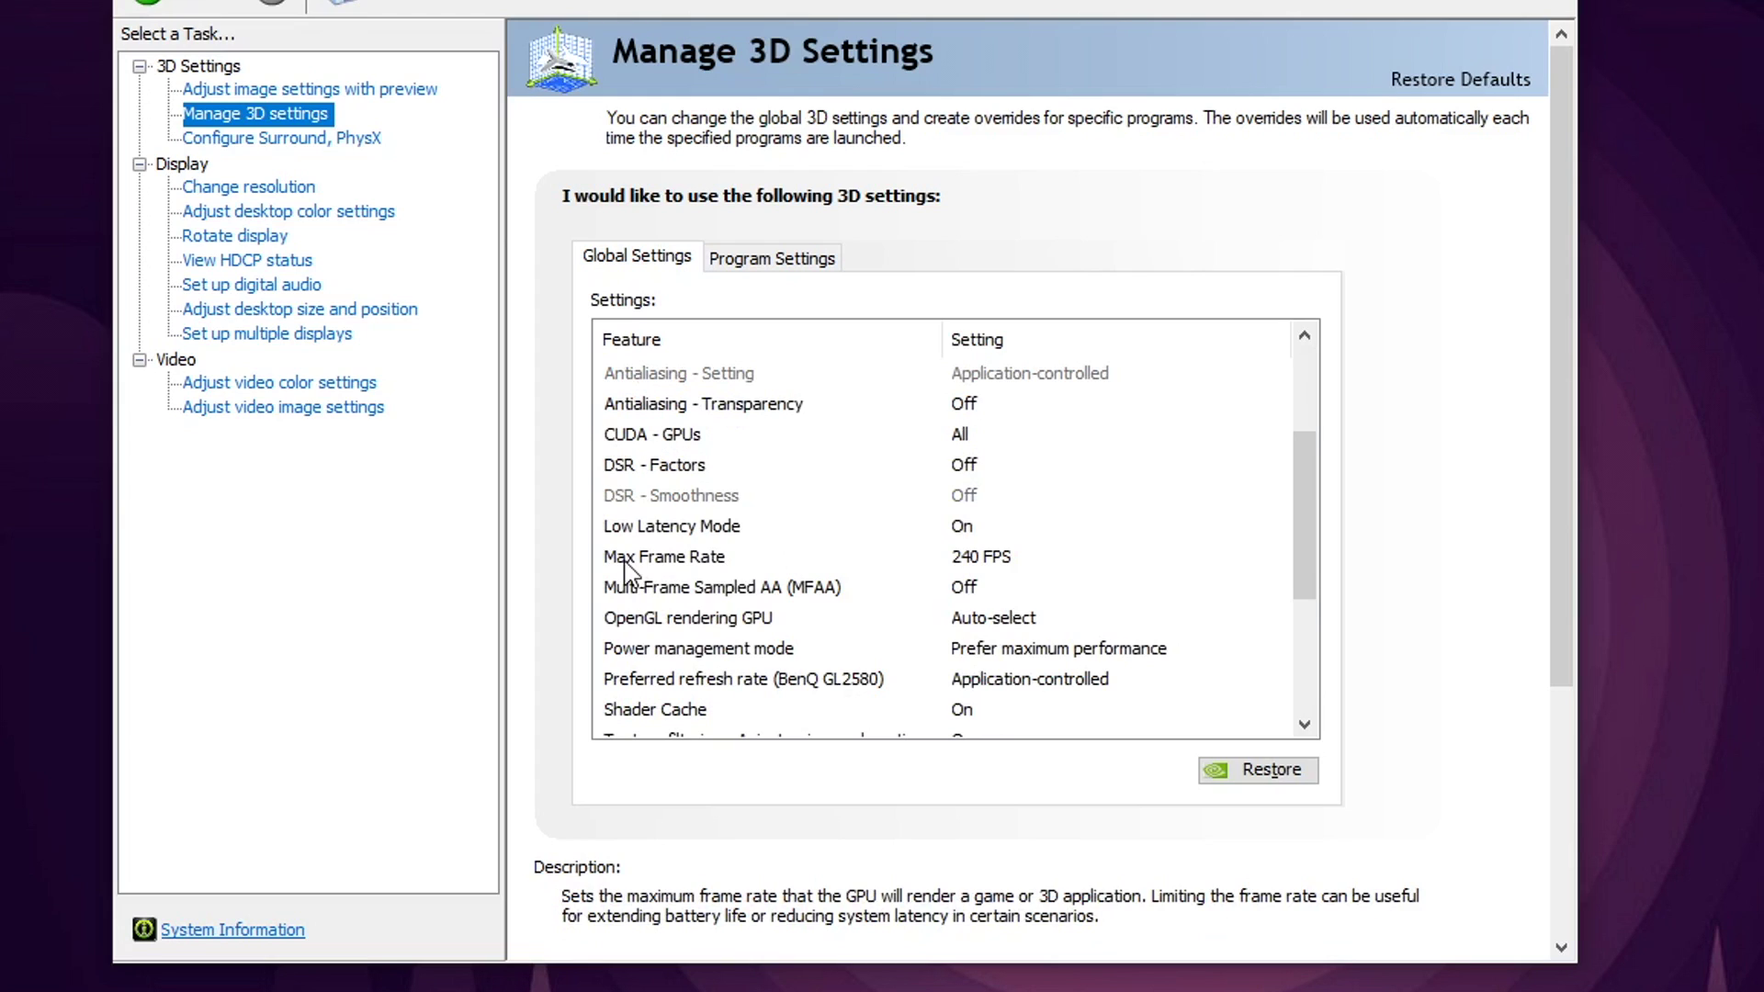
click(982, 563)
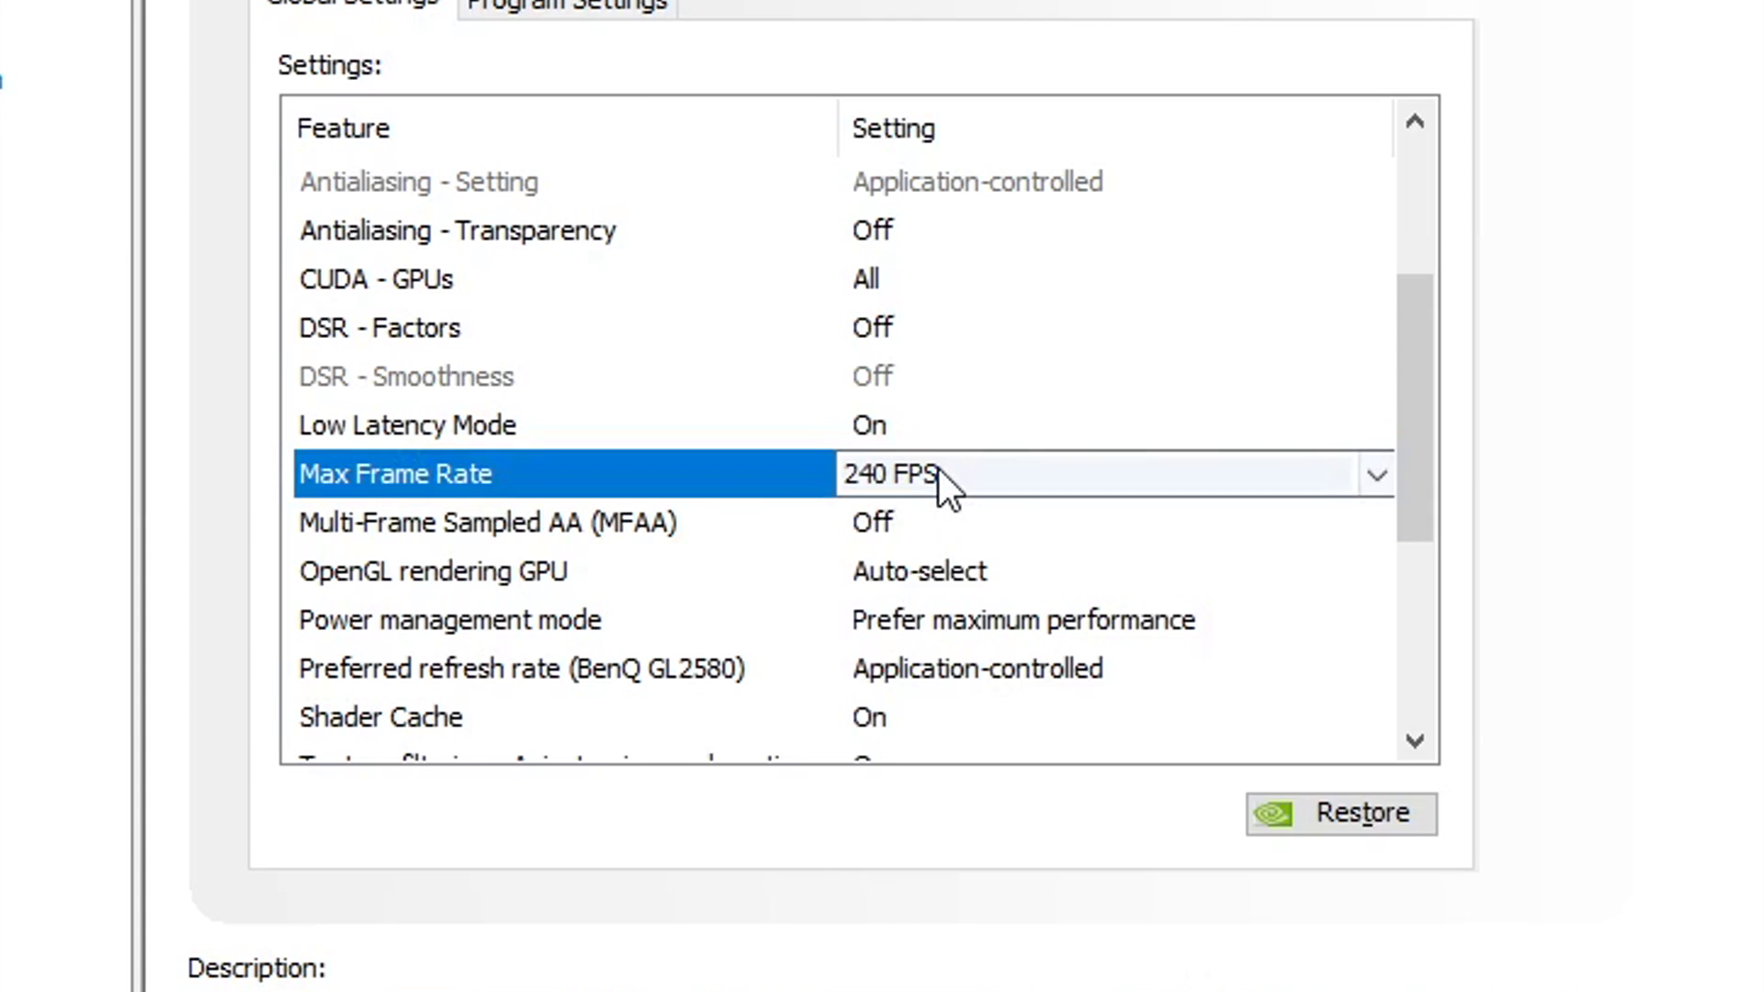
click(1003, 555)
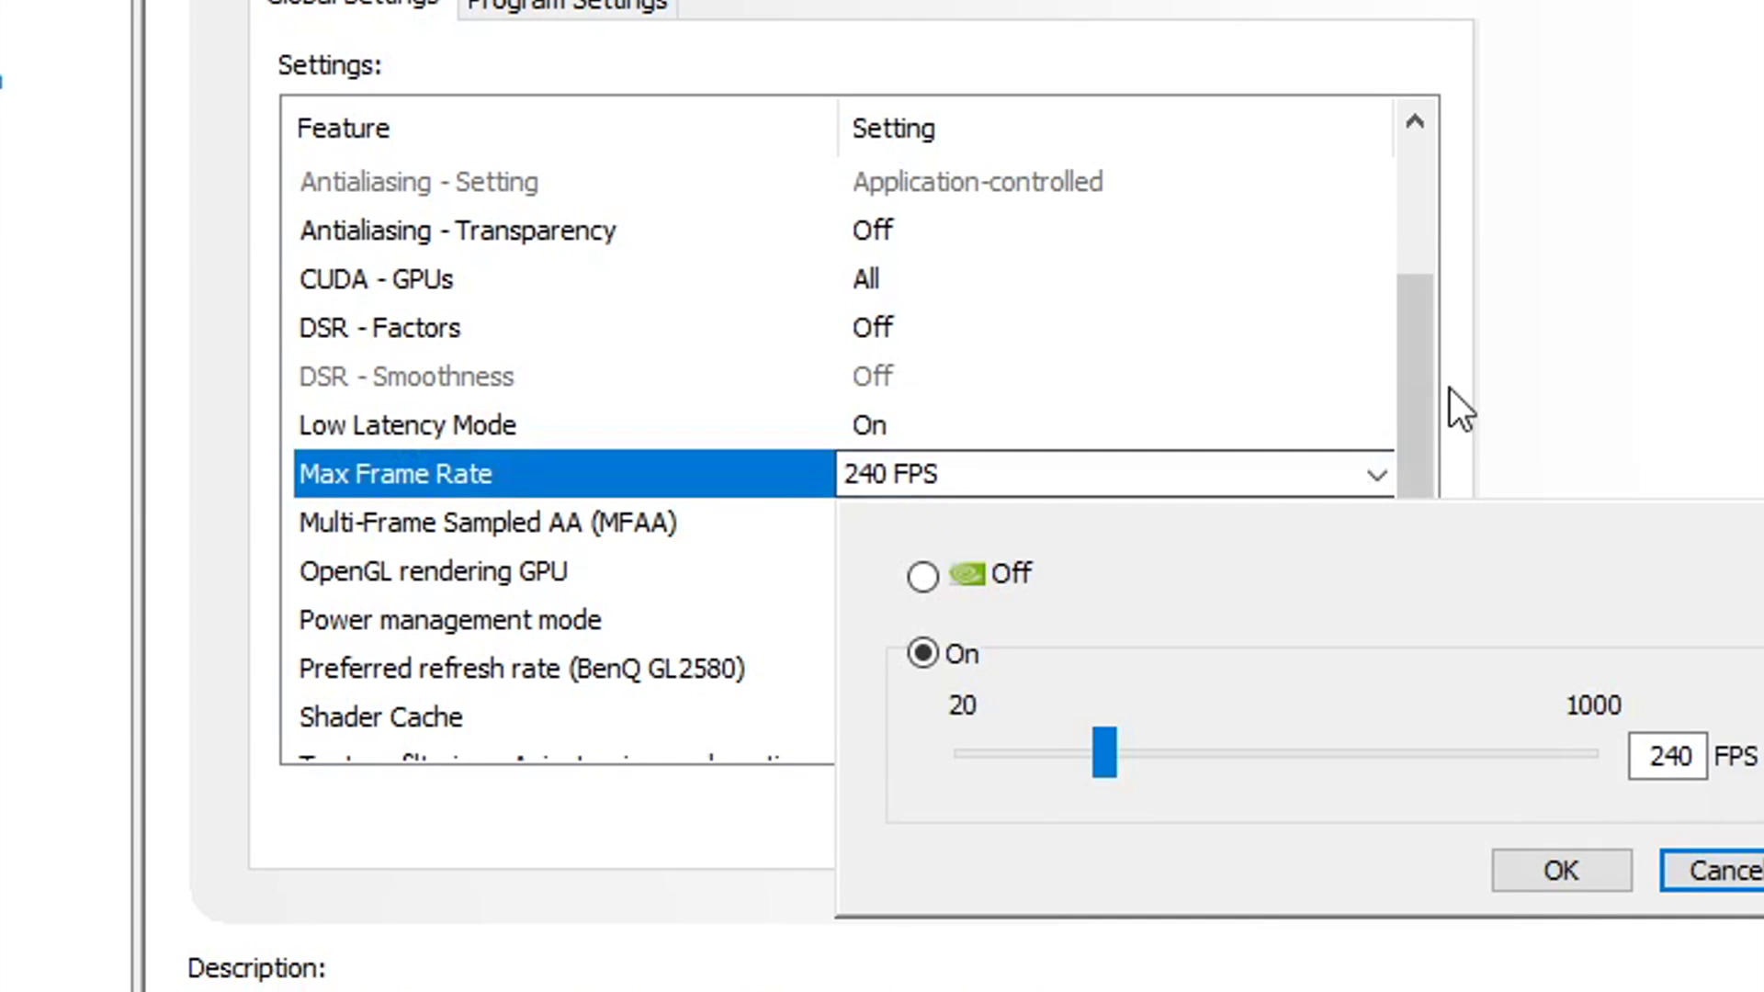
click(1404, 397)
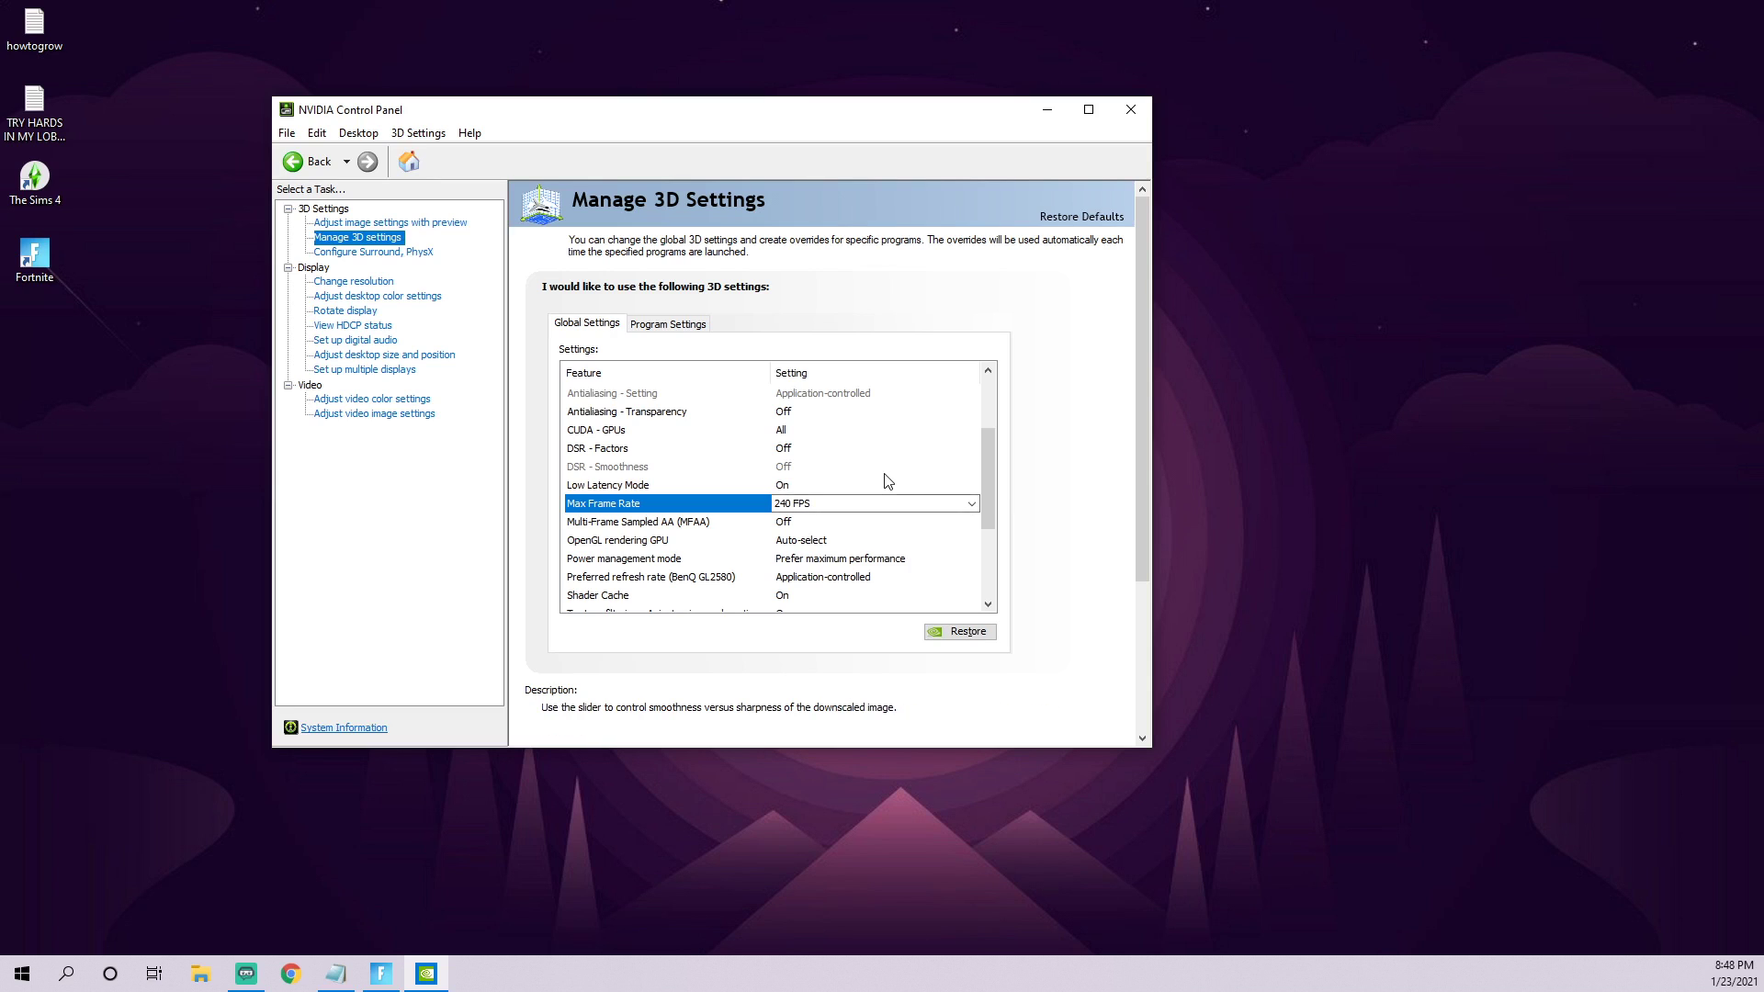
Step: Set the global Power management mode to Prefer maximum performance
scroll(887, 481, down, 1)
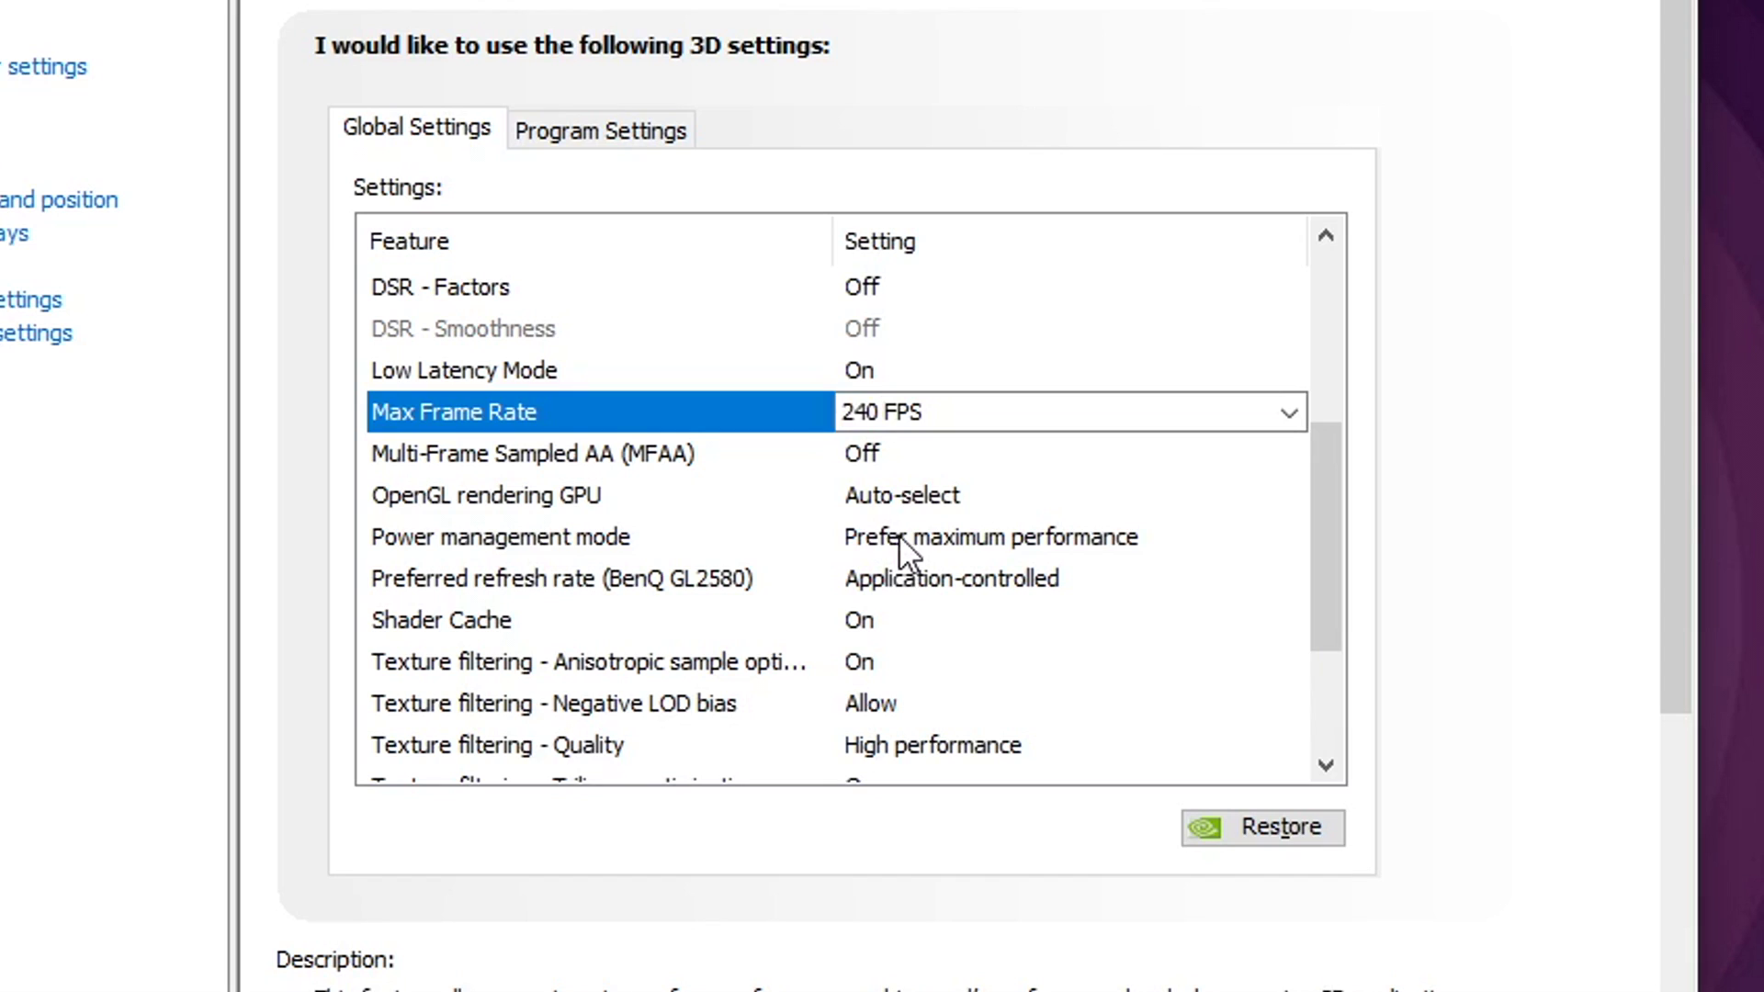
click(897, 540)
click(897, 540)
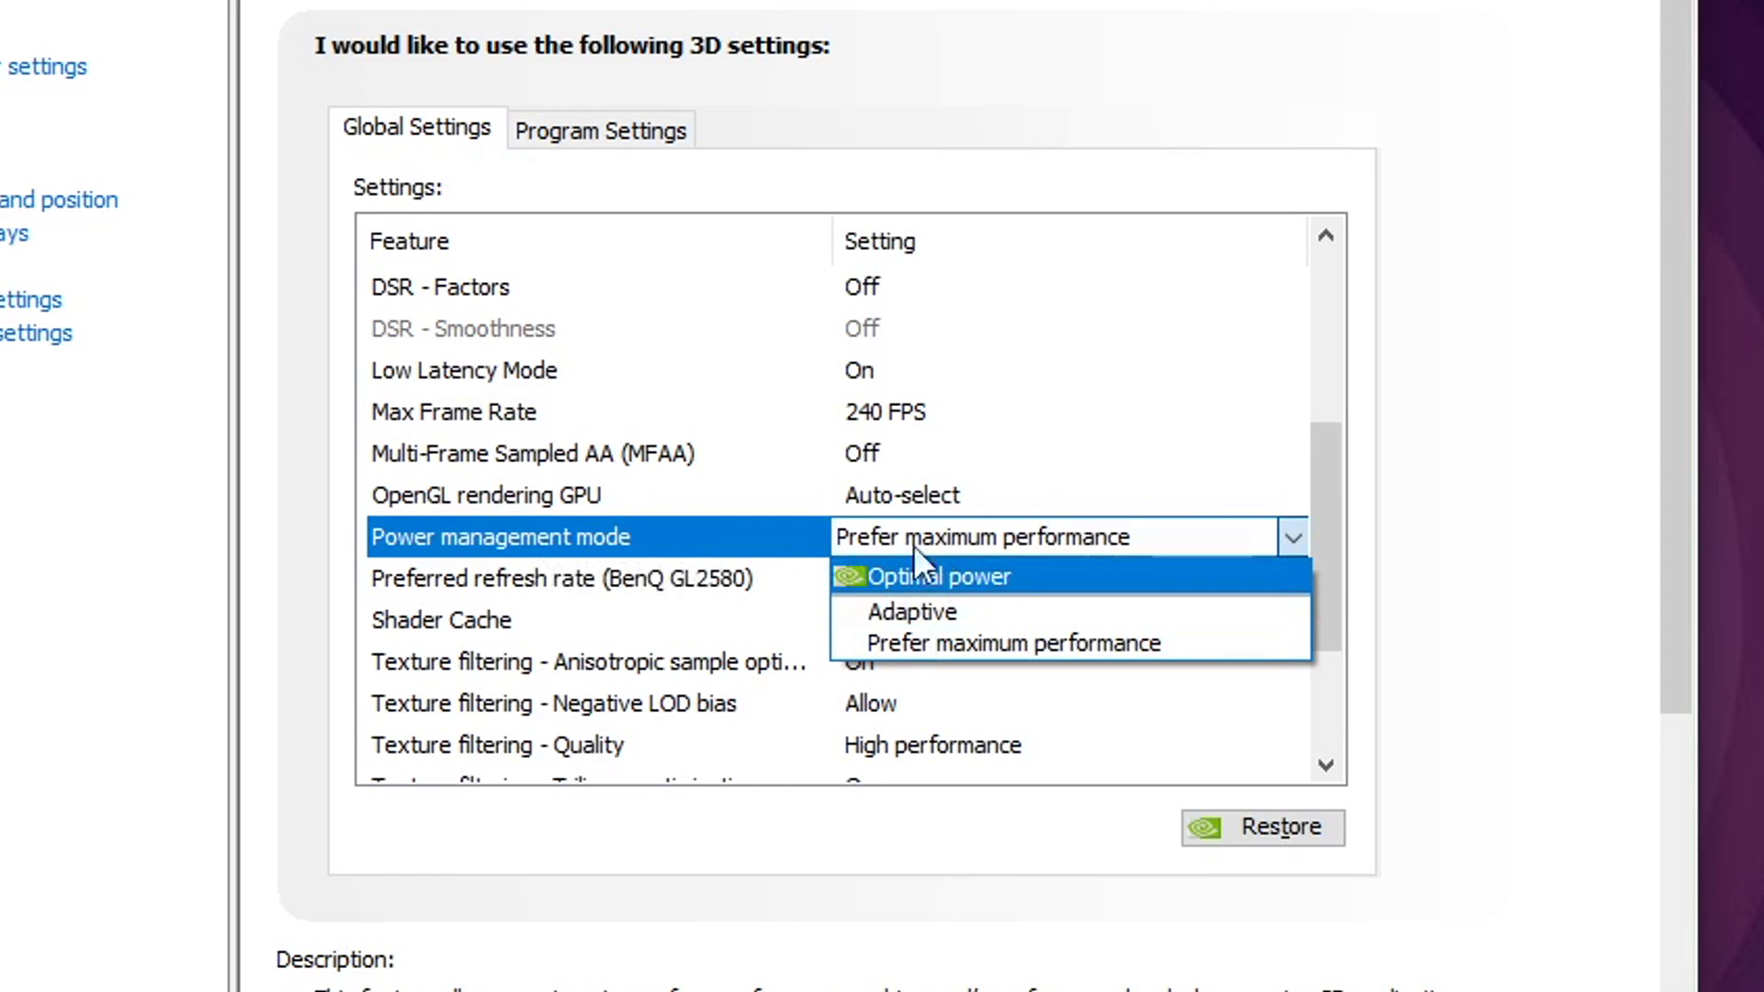
click(938, 643)
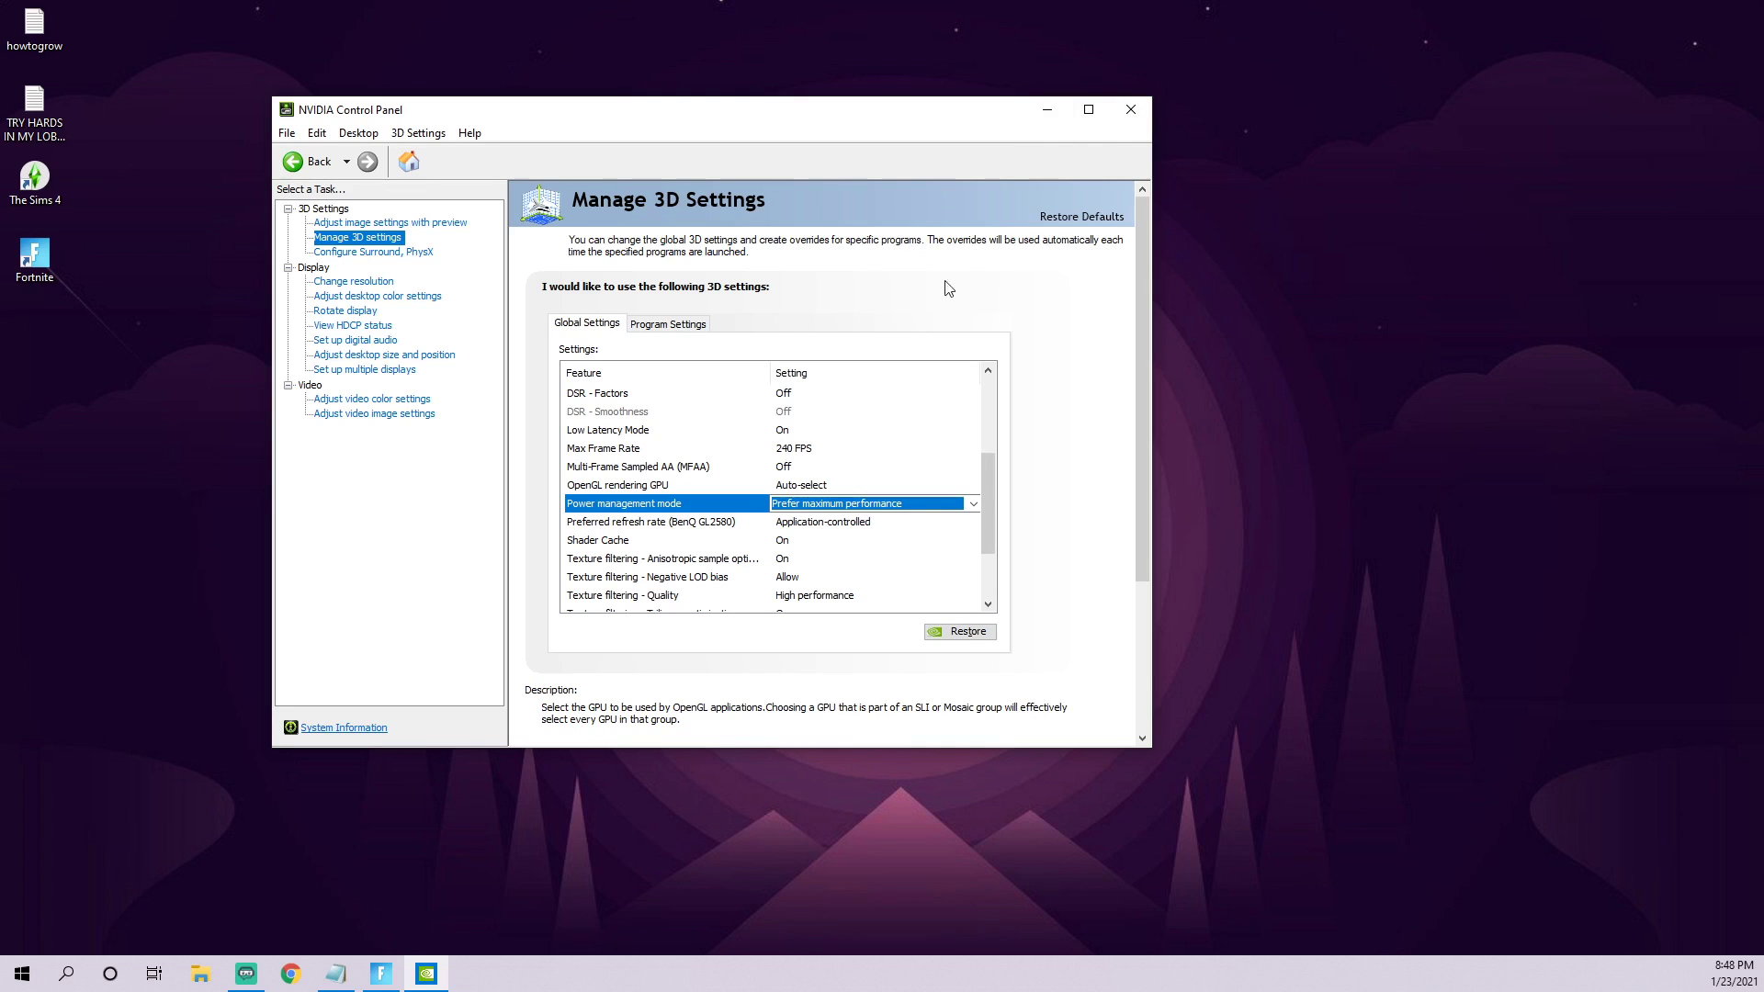
Step: Review the Power management mode choices and the remaining global 3D settings without changing them
scroll(831, 448, down, 1)
click(827, 448)
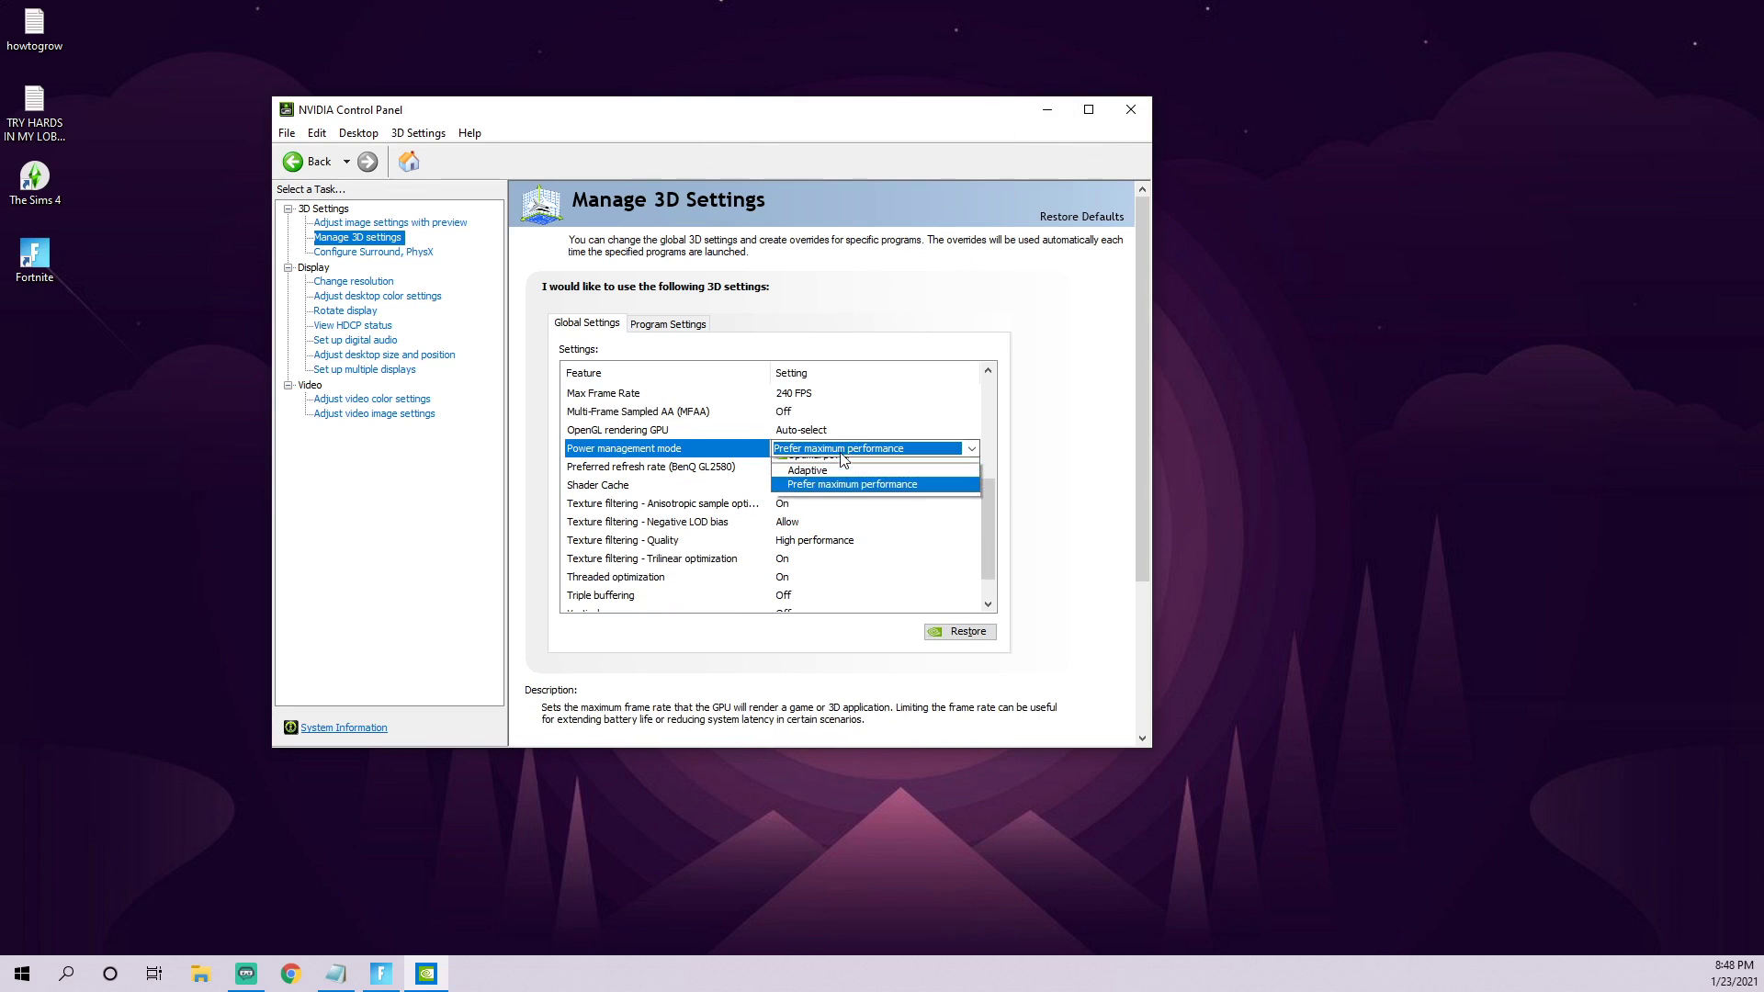
click(842, 450)
scroll(847, 446, up, 1)
scroll(899, 397, up, 5)
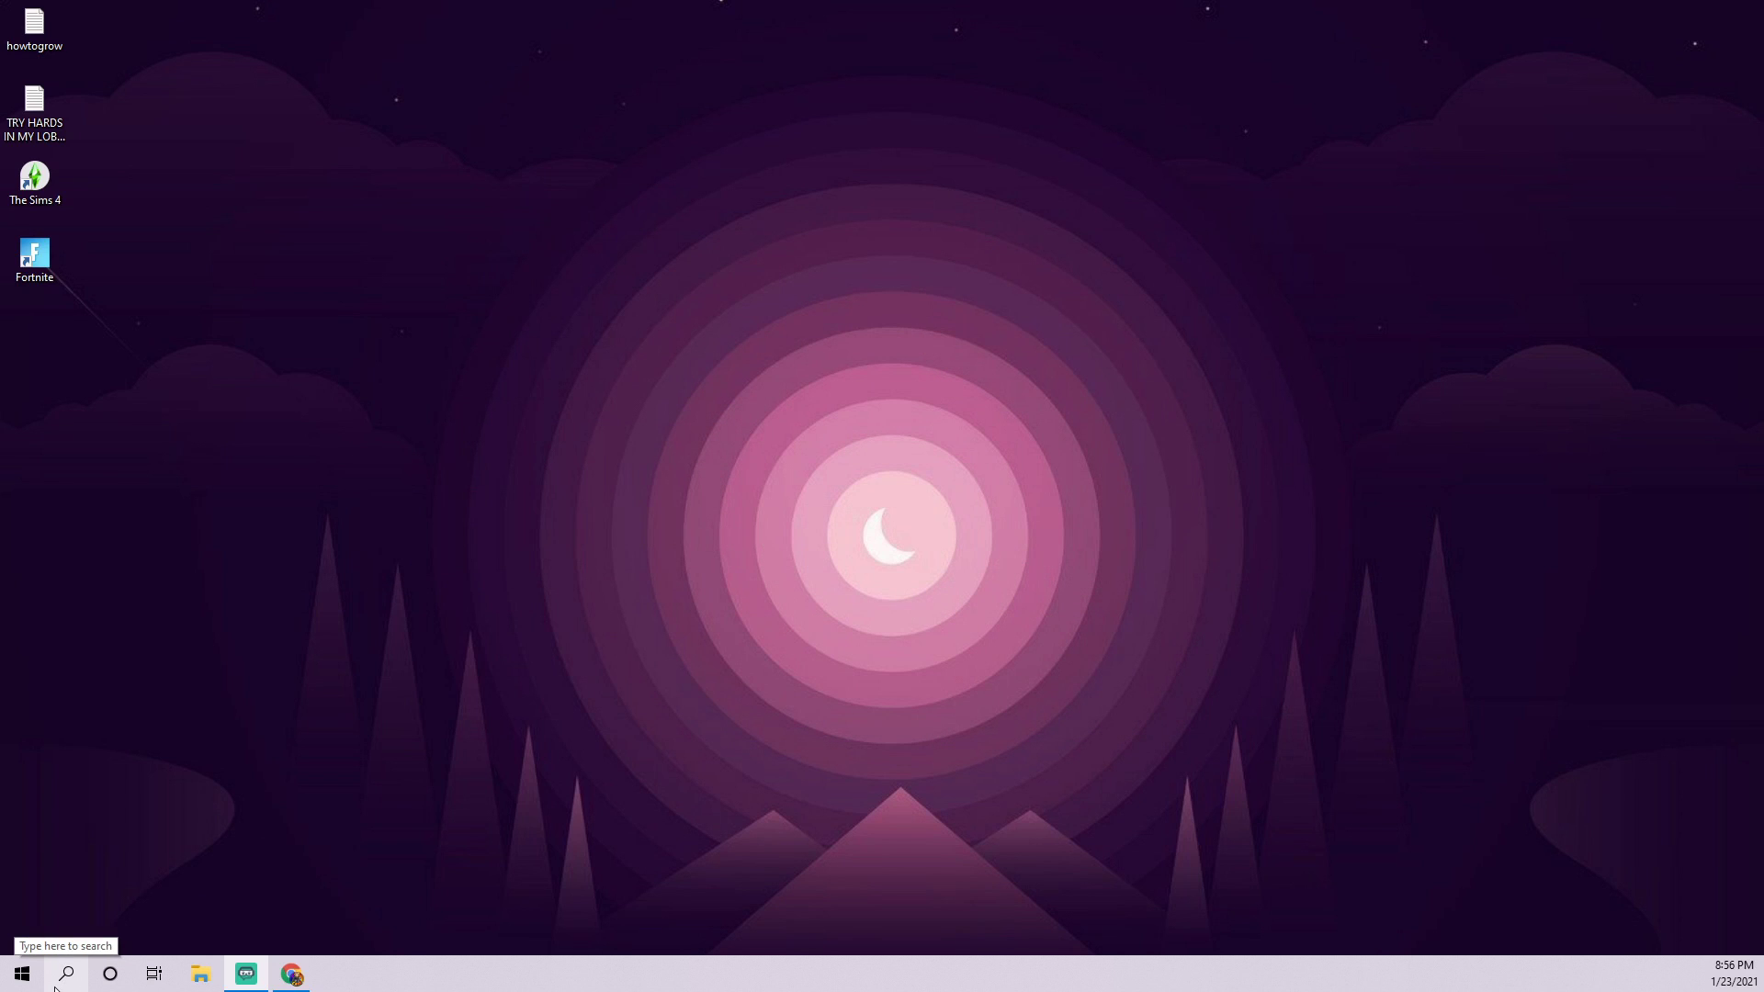
Step: Search Windows for %localappdata% and open the matching local app data folder
click(55, 987)
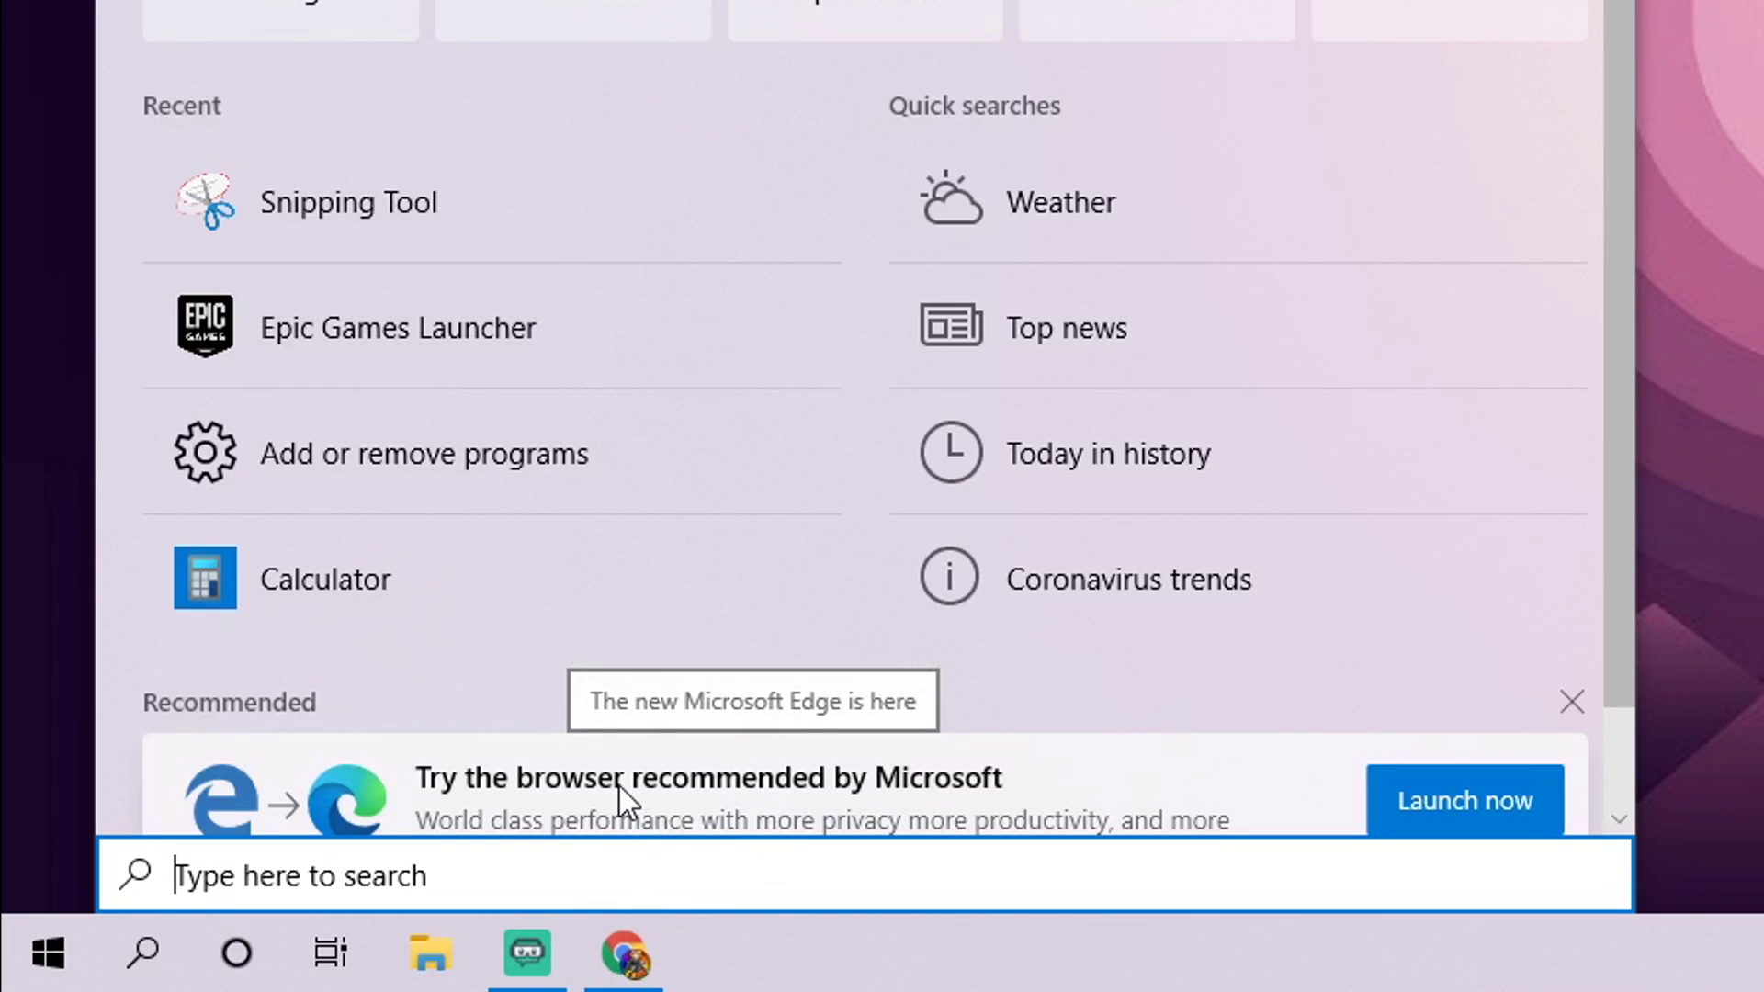
text(%)
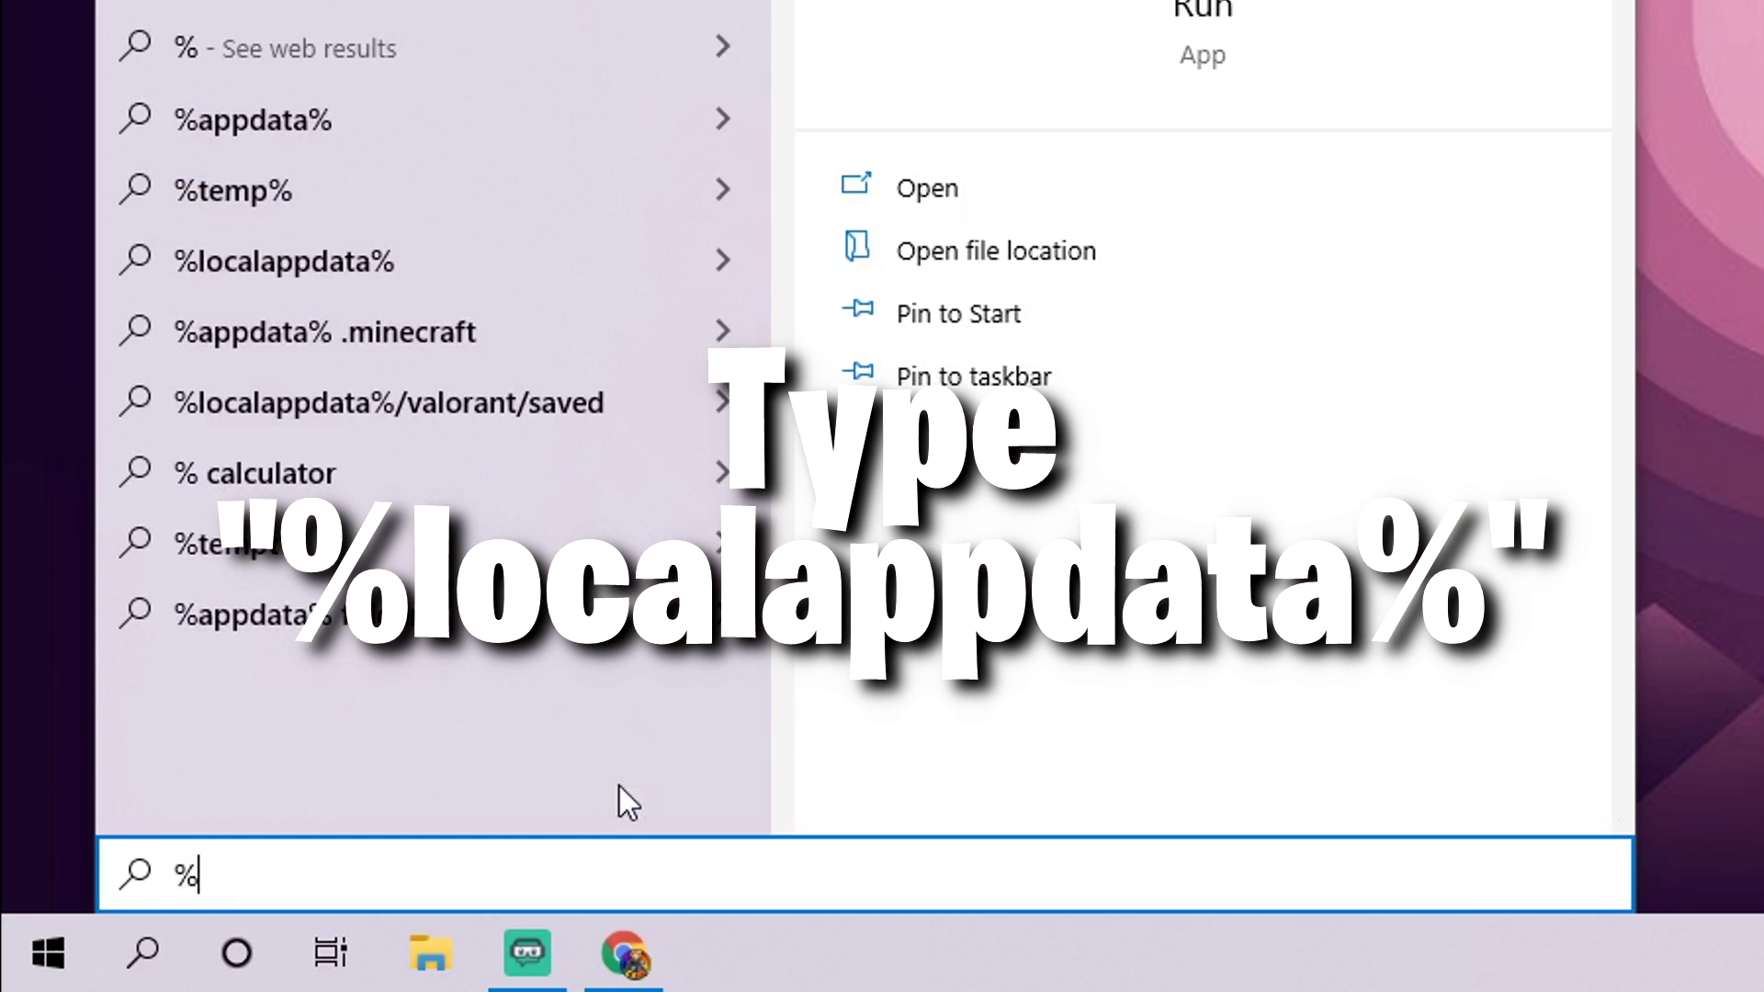
text(local)
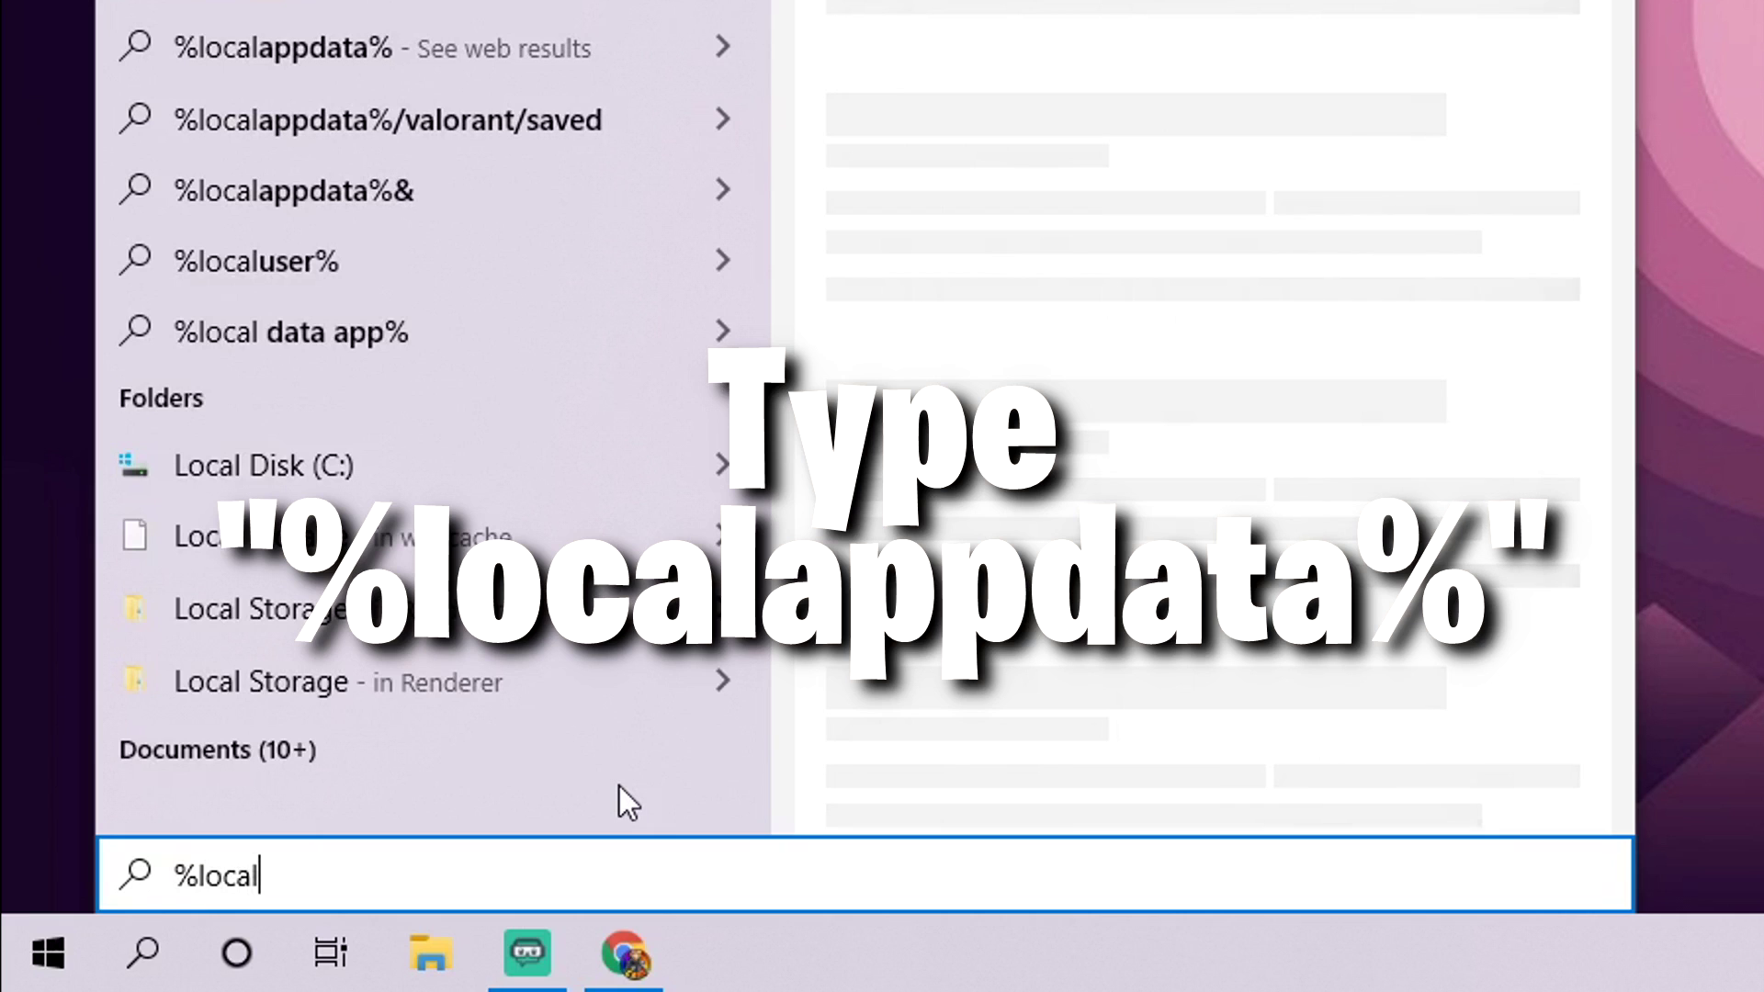
text(appda)
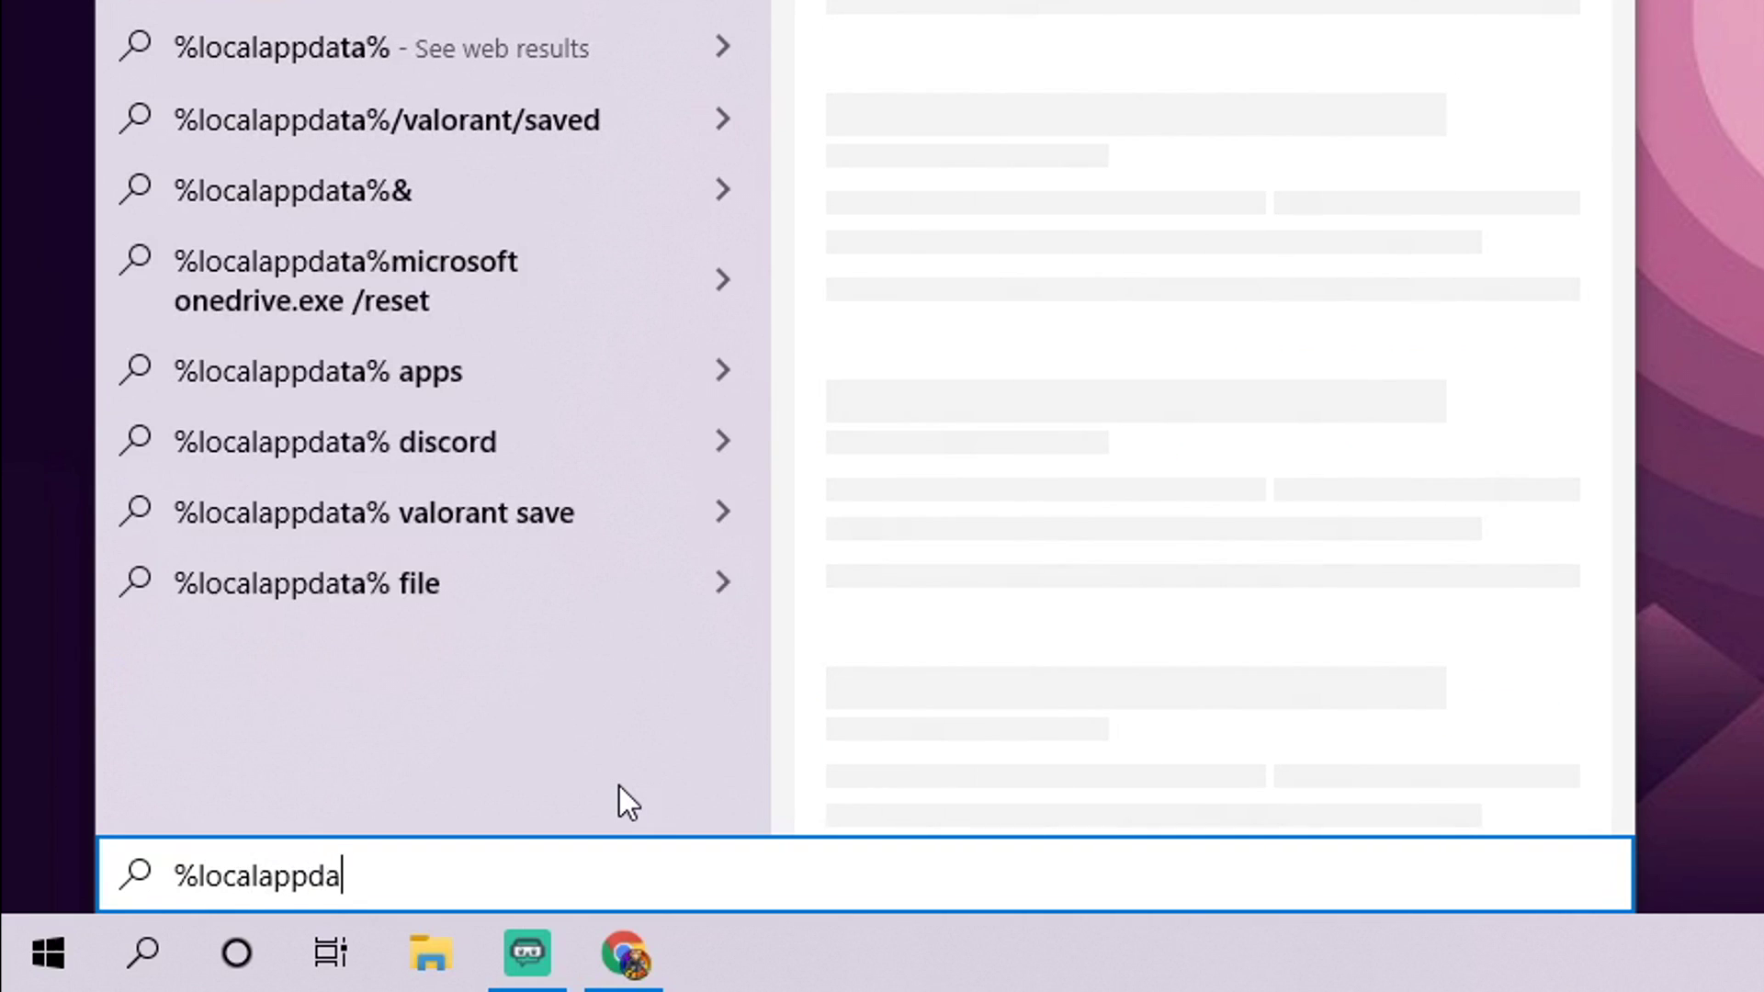
text(ta%)
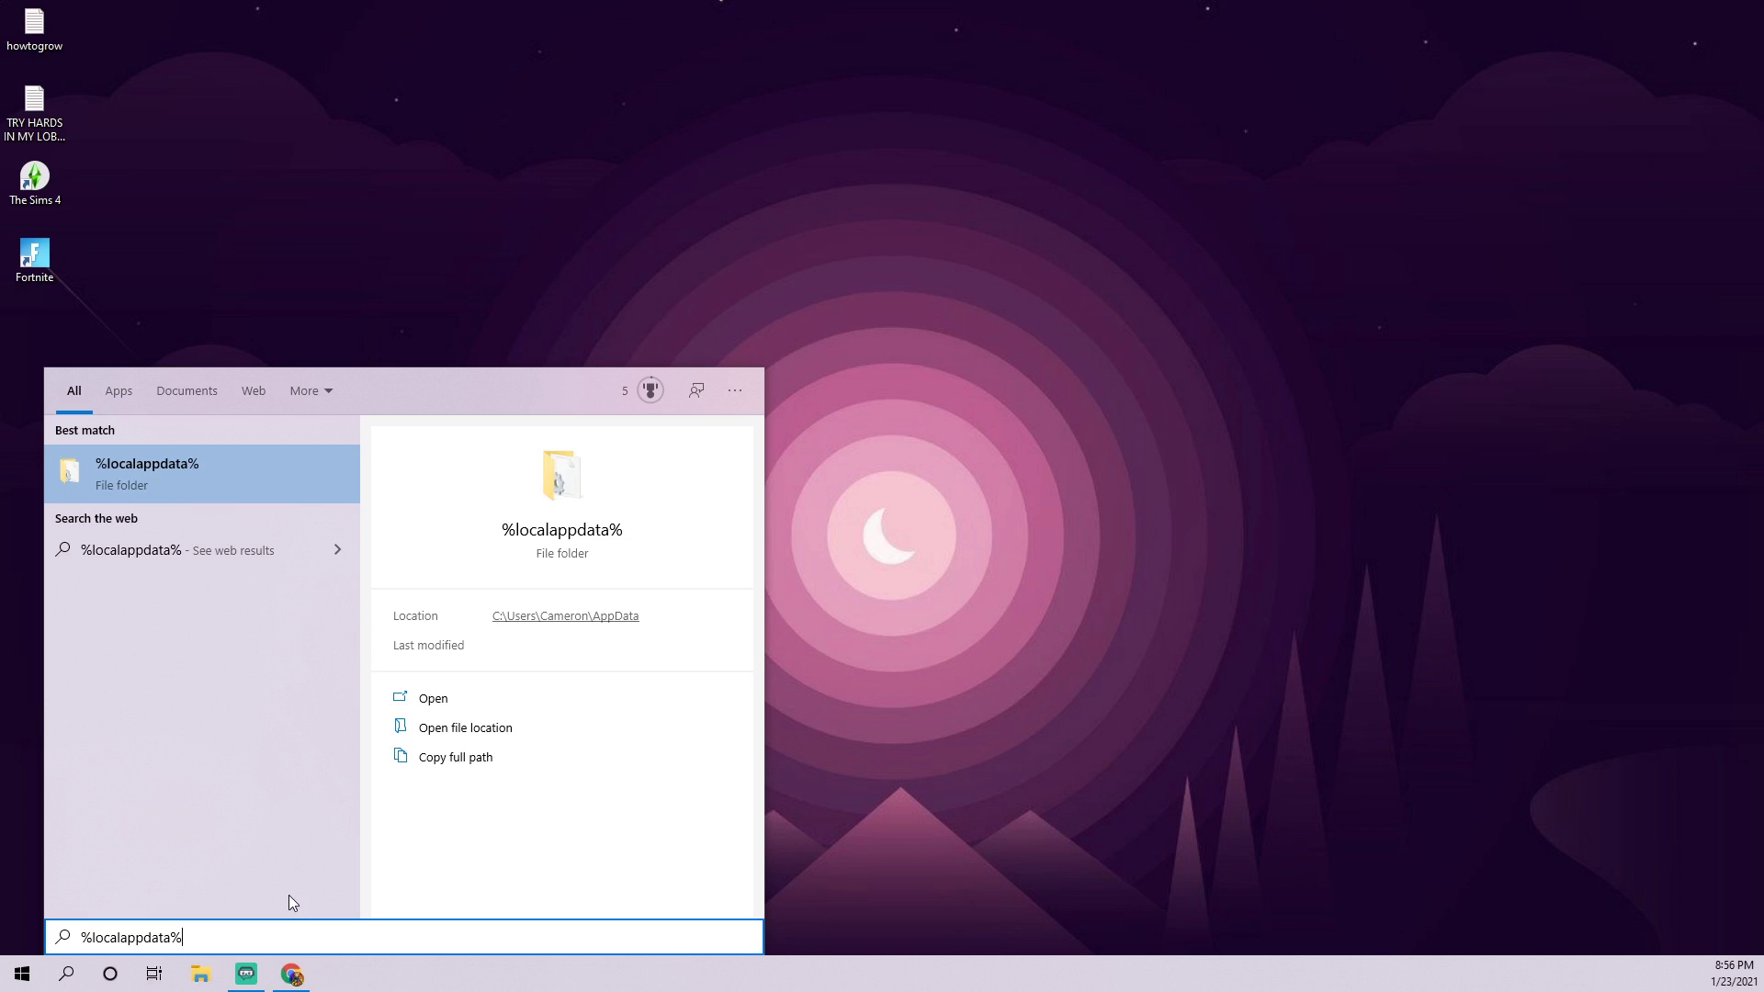
key(Return)
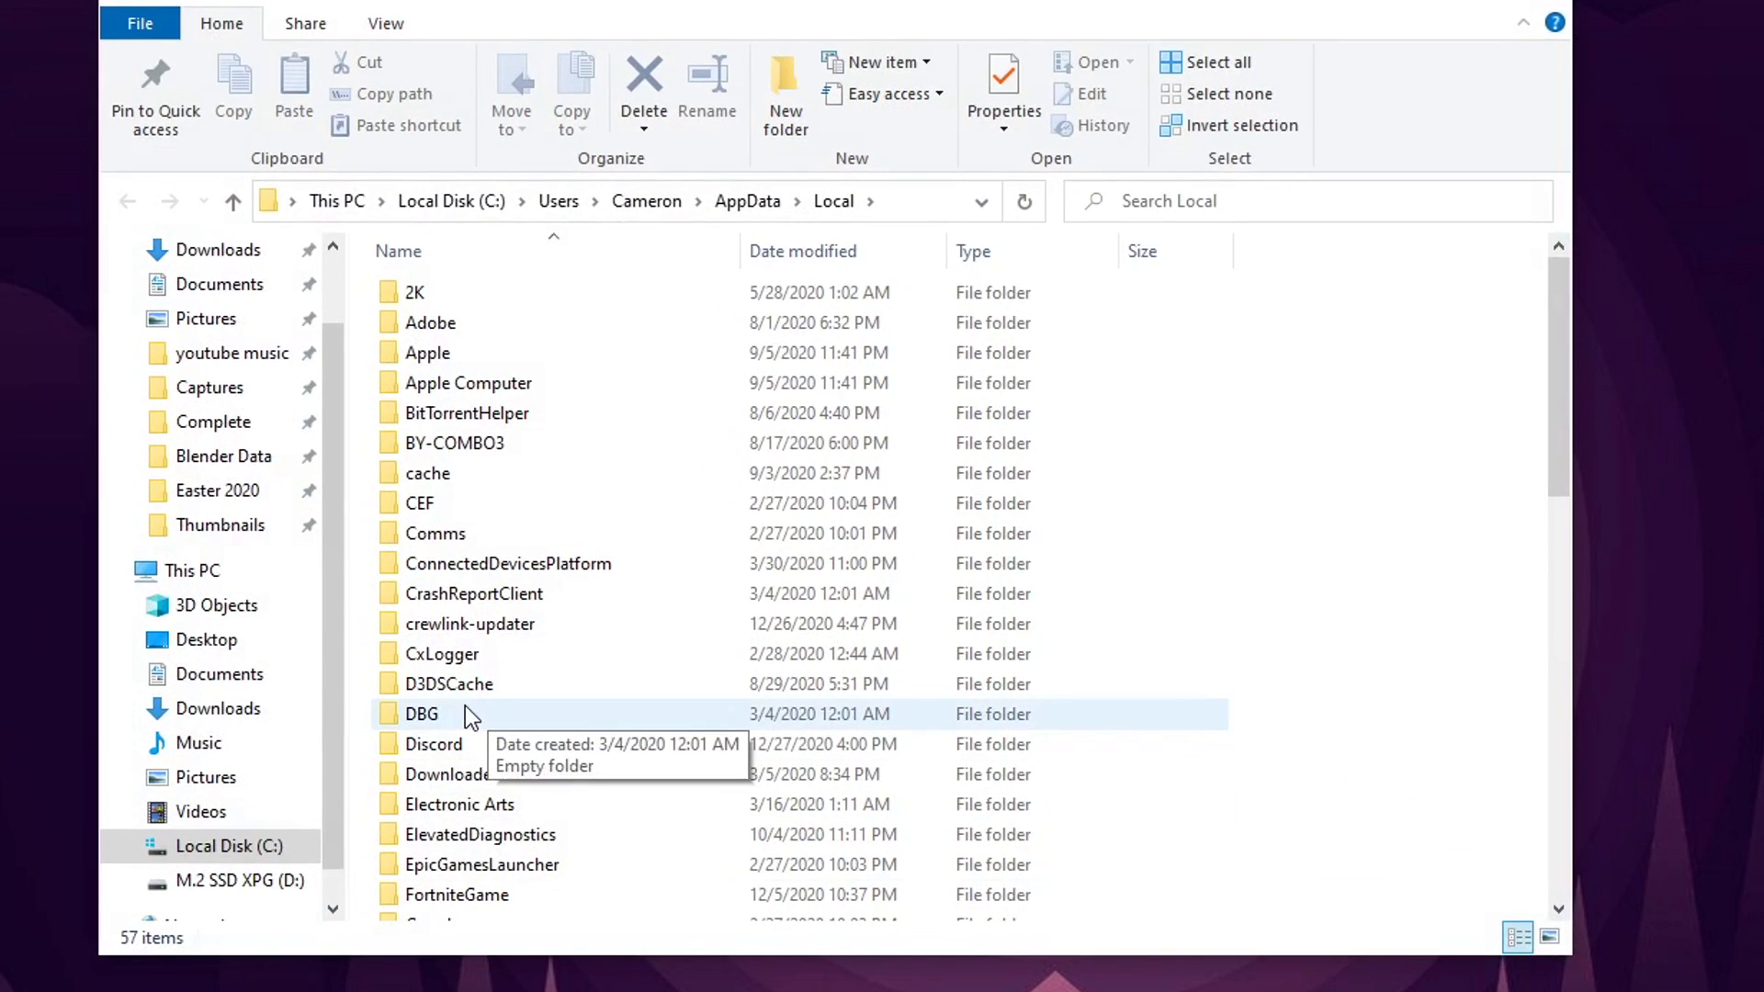
Step: Rename the FortniteGame folder in the local app data folder to FortniteGame6
scroll(478, 709, down, 1)
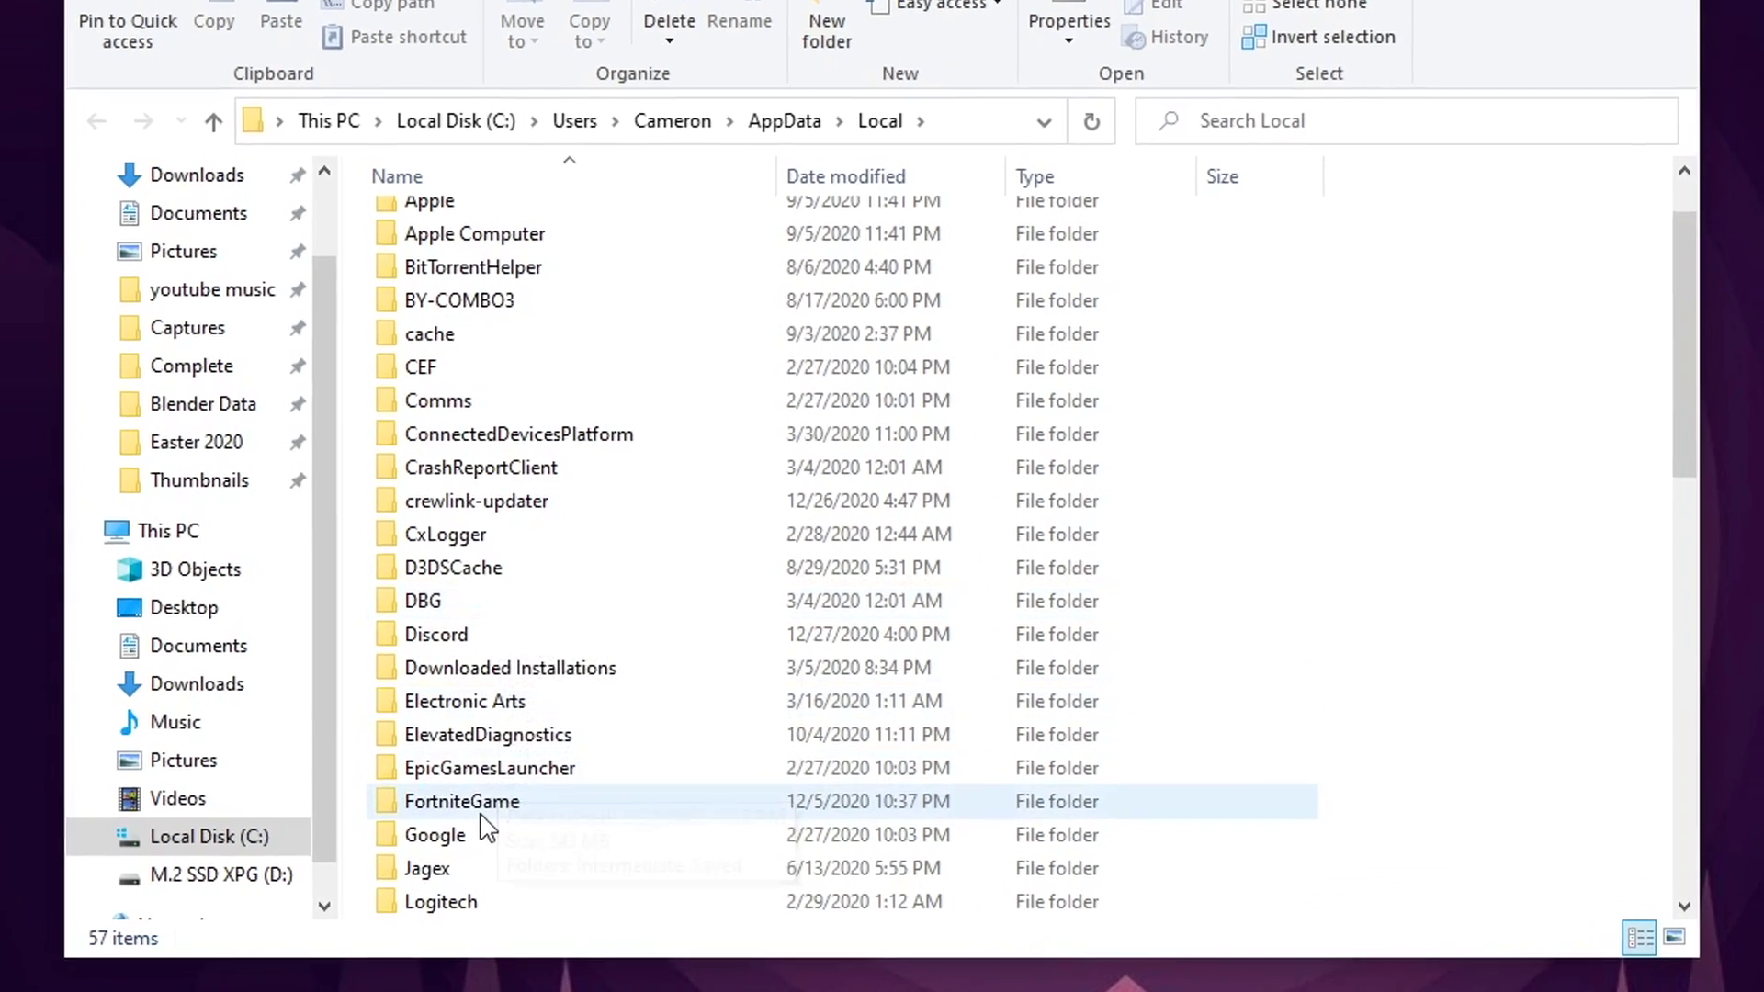
scroll(496, 725, down, 1)
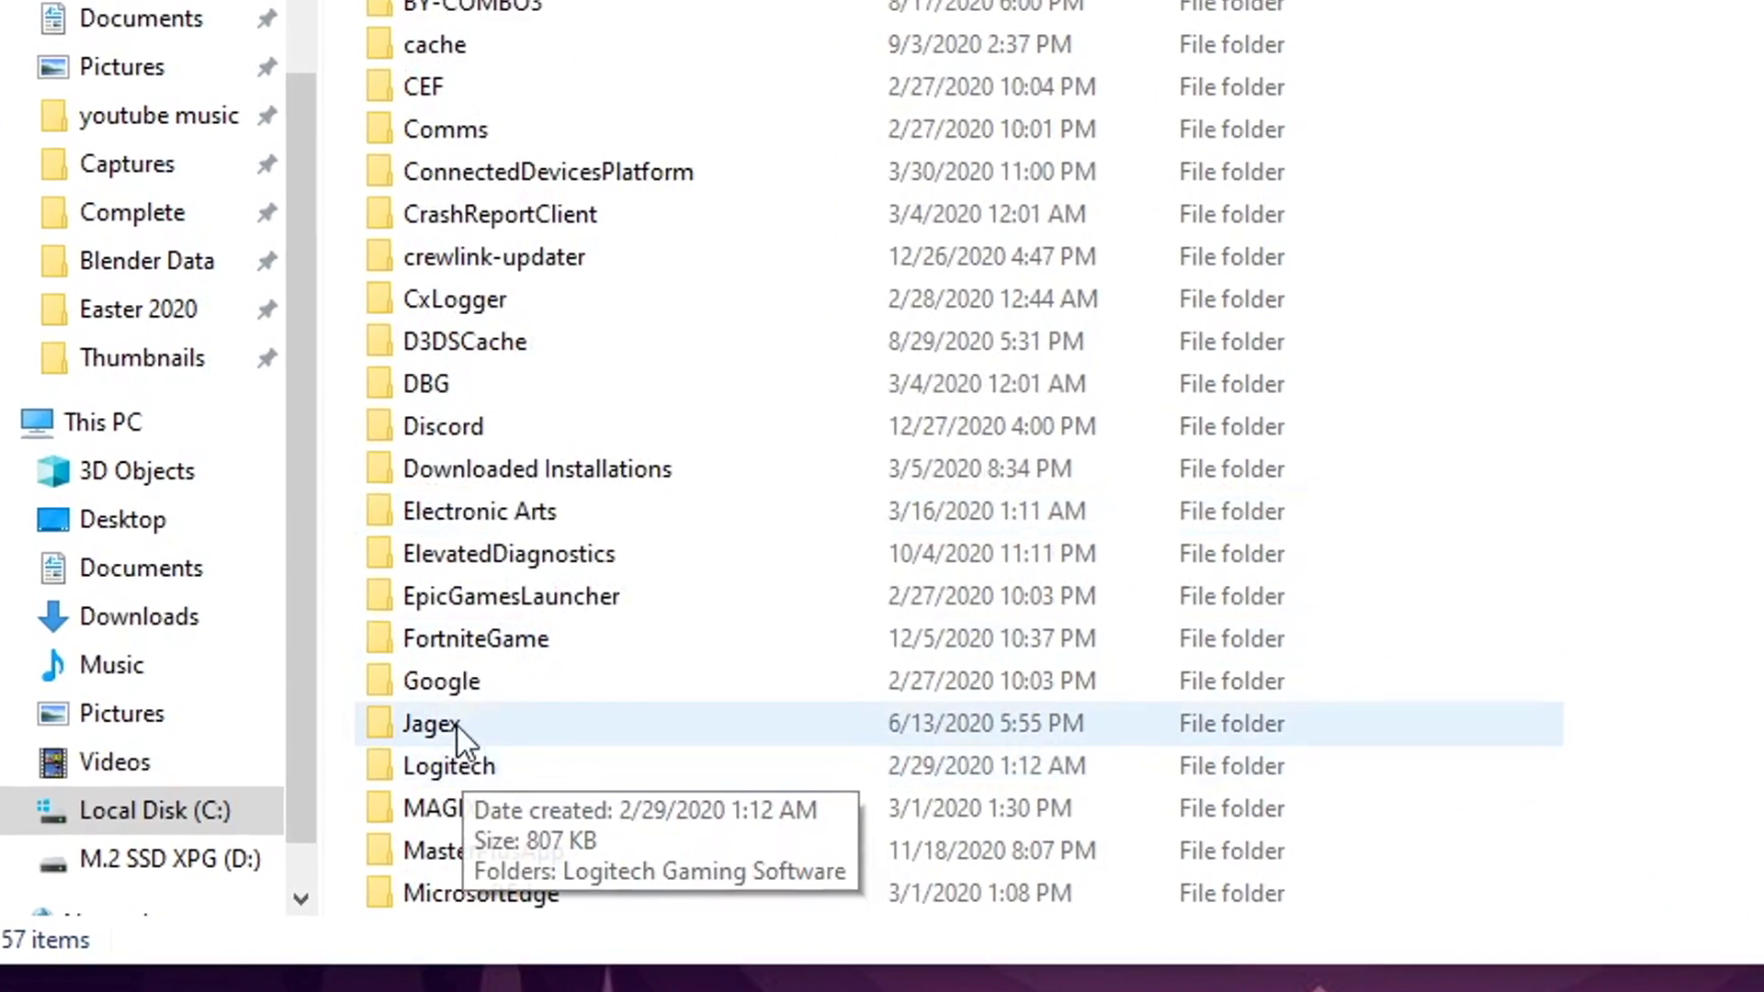
mouse_move(487, 523)
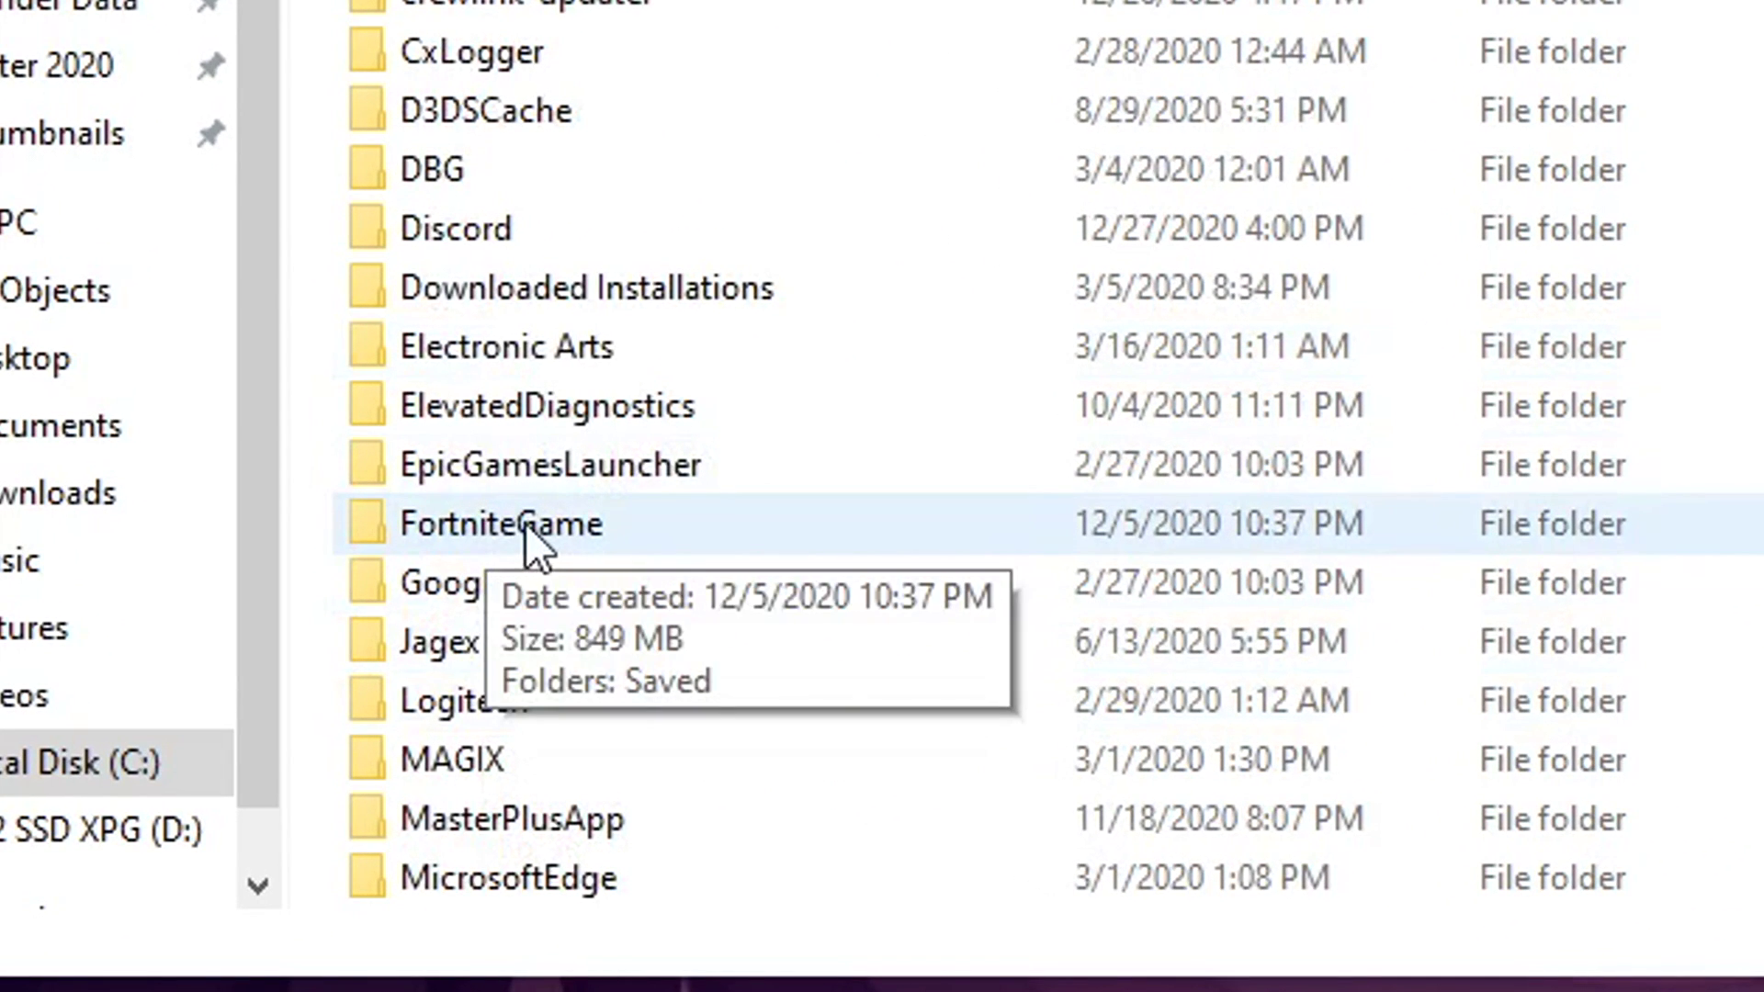
right_click(434, 520)
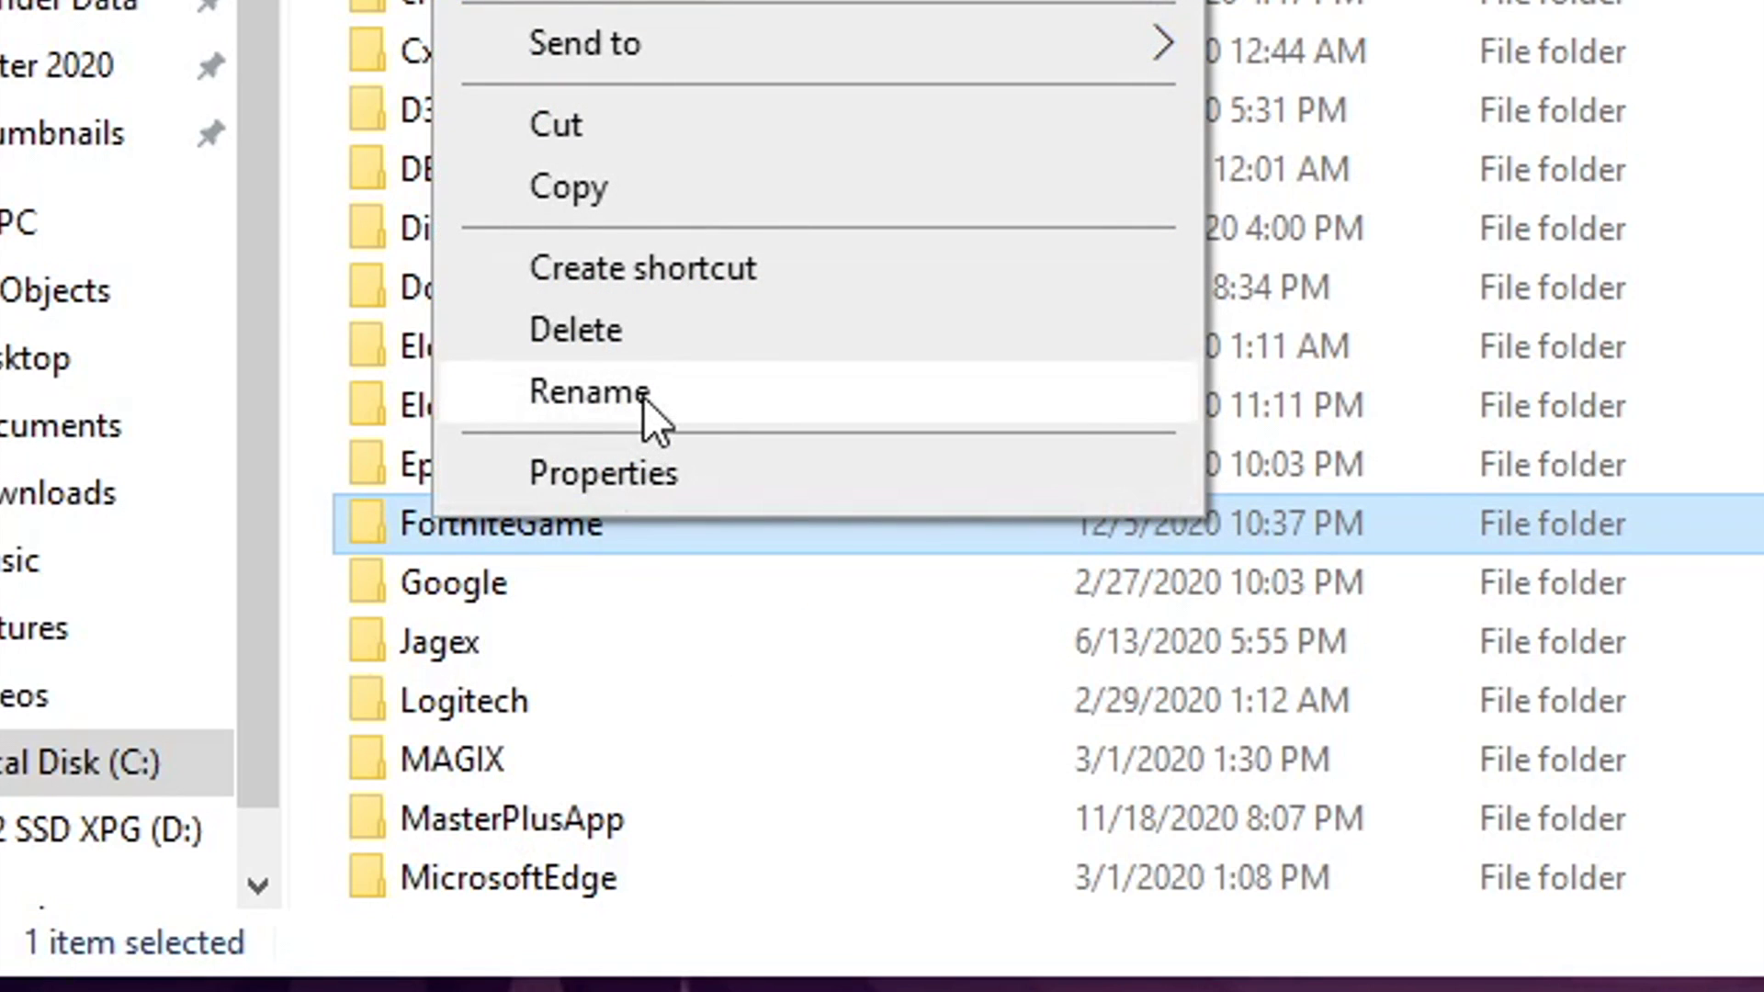
click(588, 392)
click(638, 522)
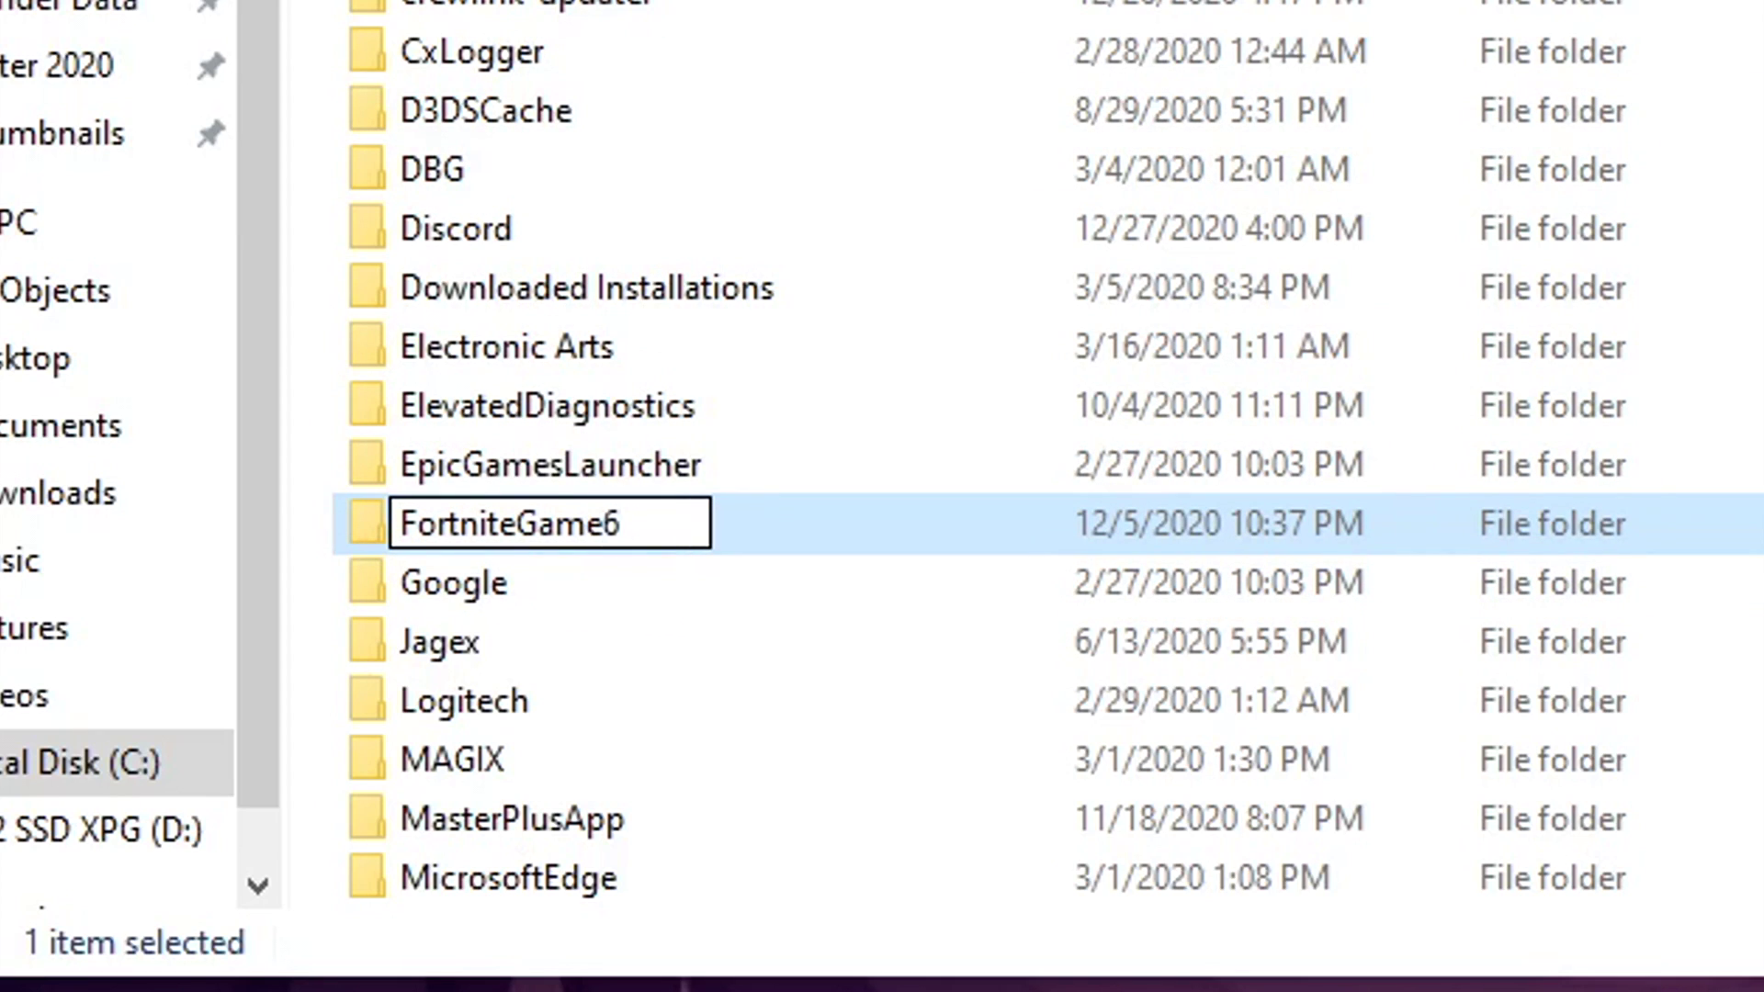
click(654, 285)
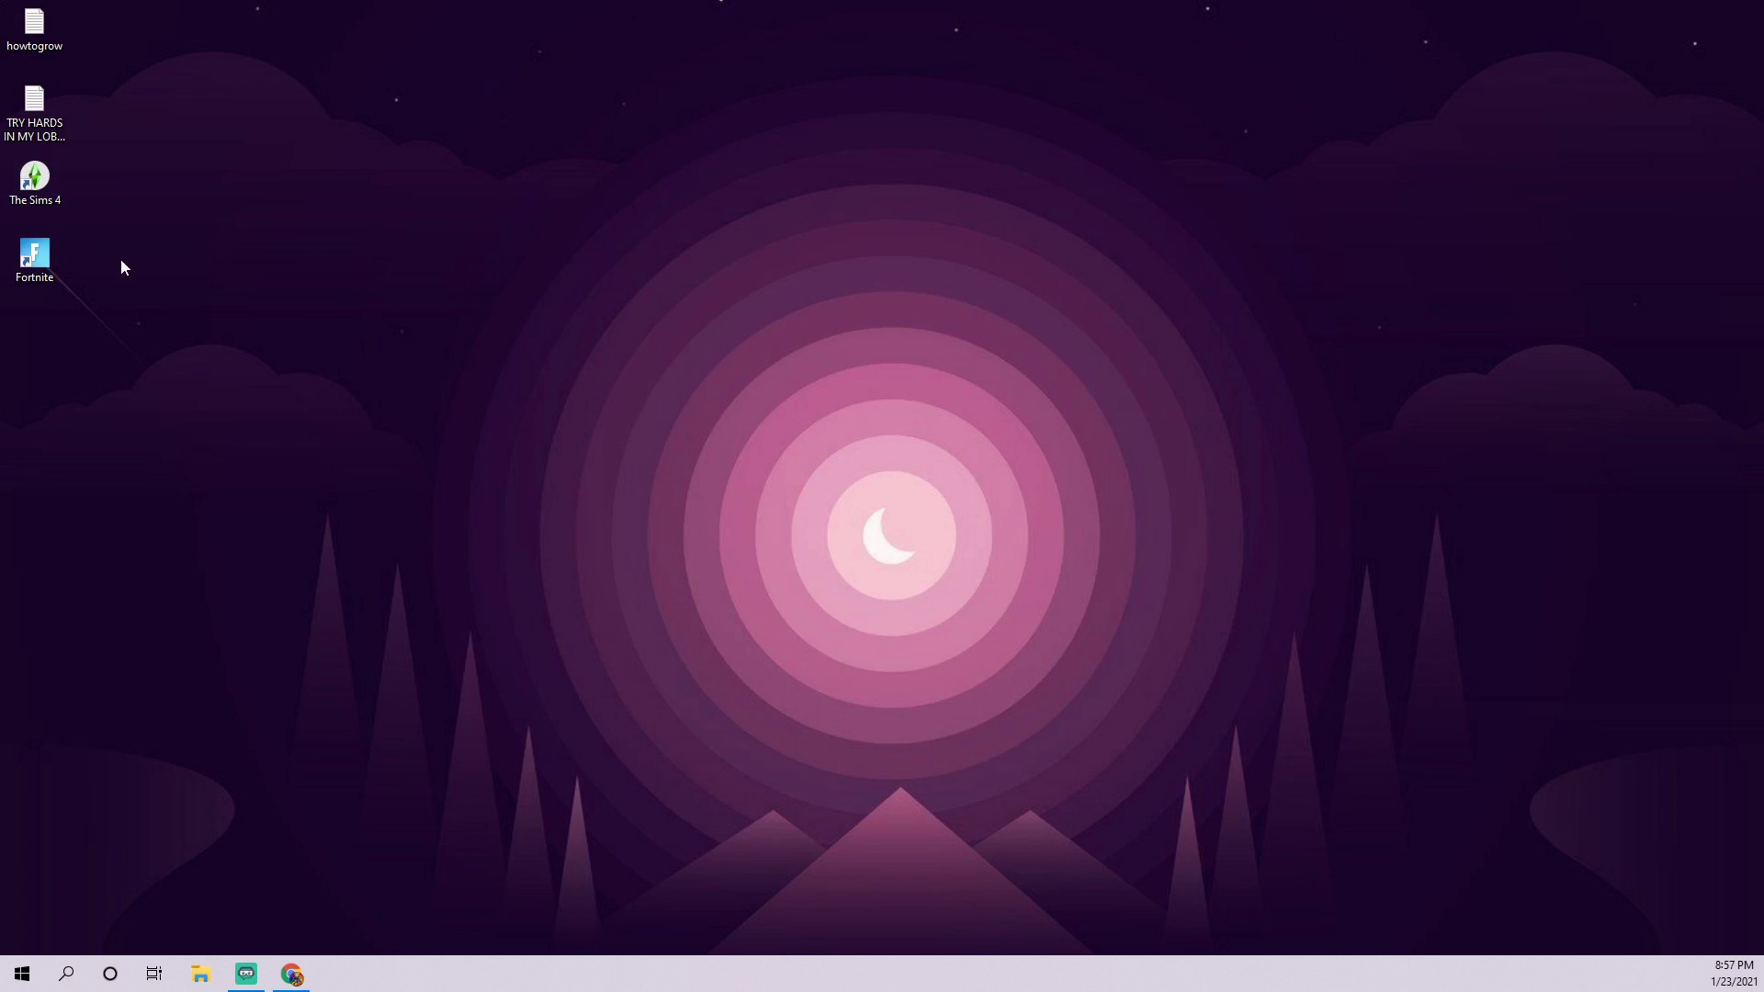
Step: Switch to Fortnite by launching it from the desktop, and accept automatically applying the best settings for the system
click(42, 259)
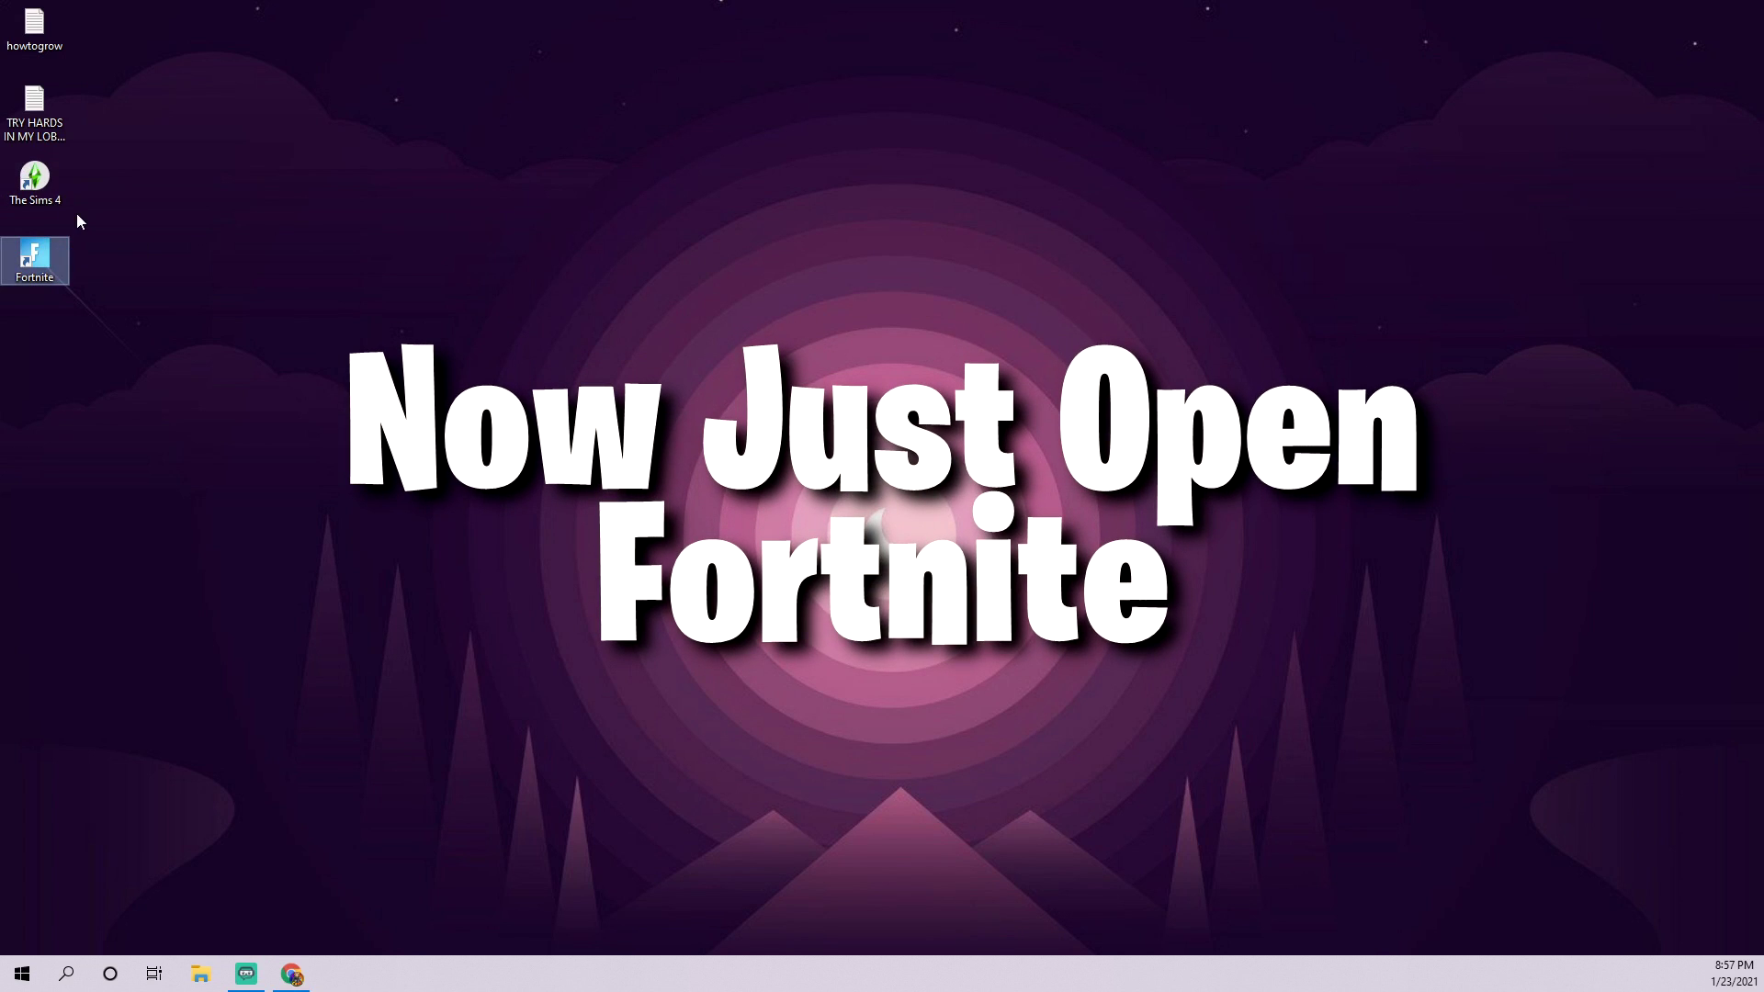
double_click(37, 259)
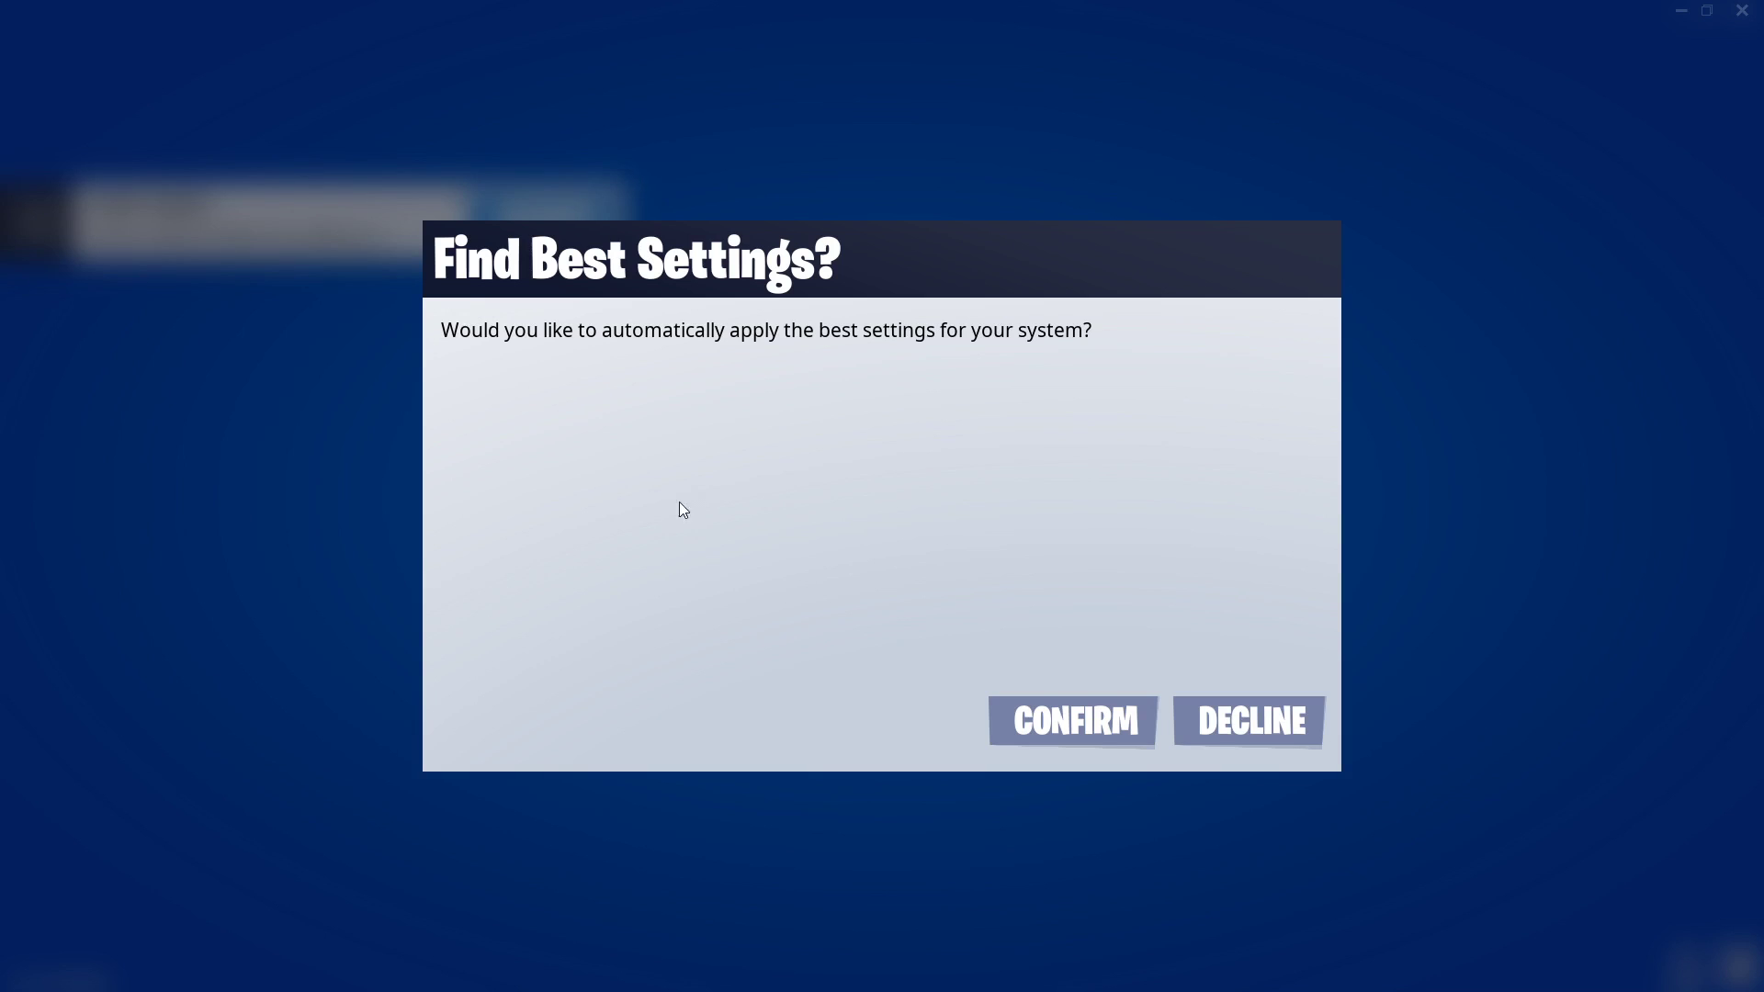
click(1043, 740)
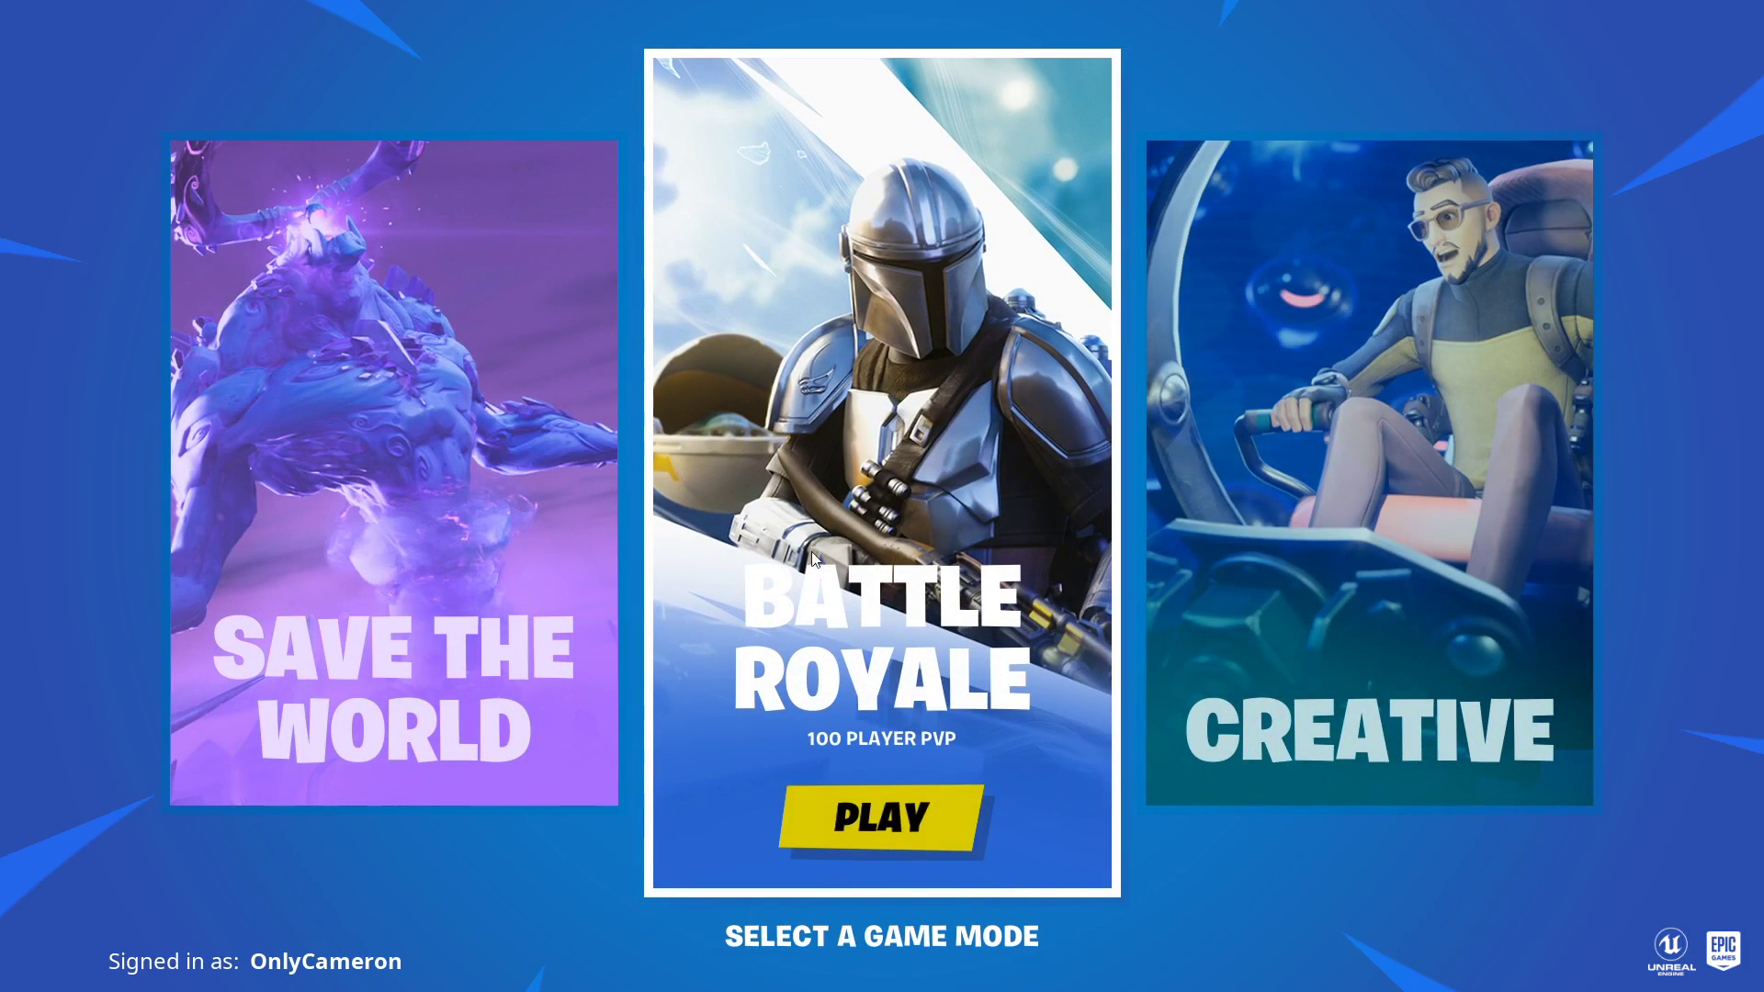
Step: Enter the Battle Royale game mode and close the side menu in the lobby
click(880, 428)
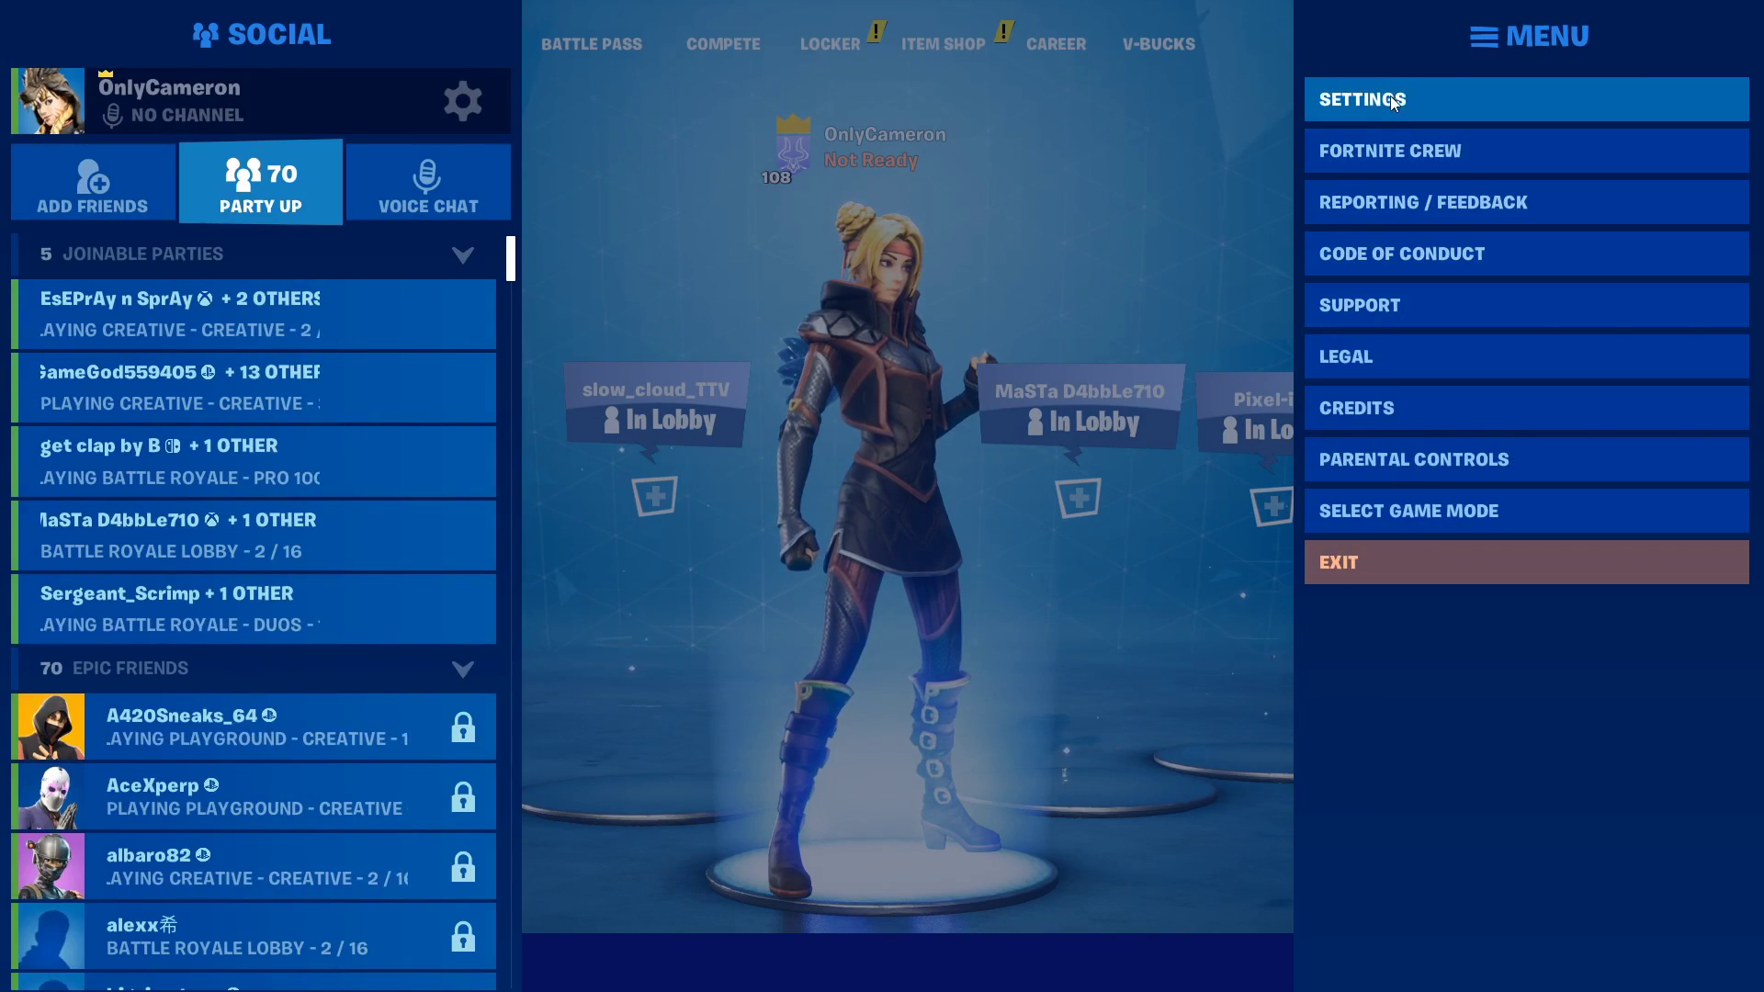
click(700, 172)
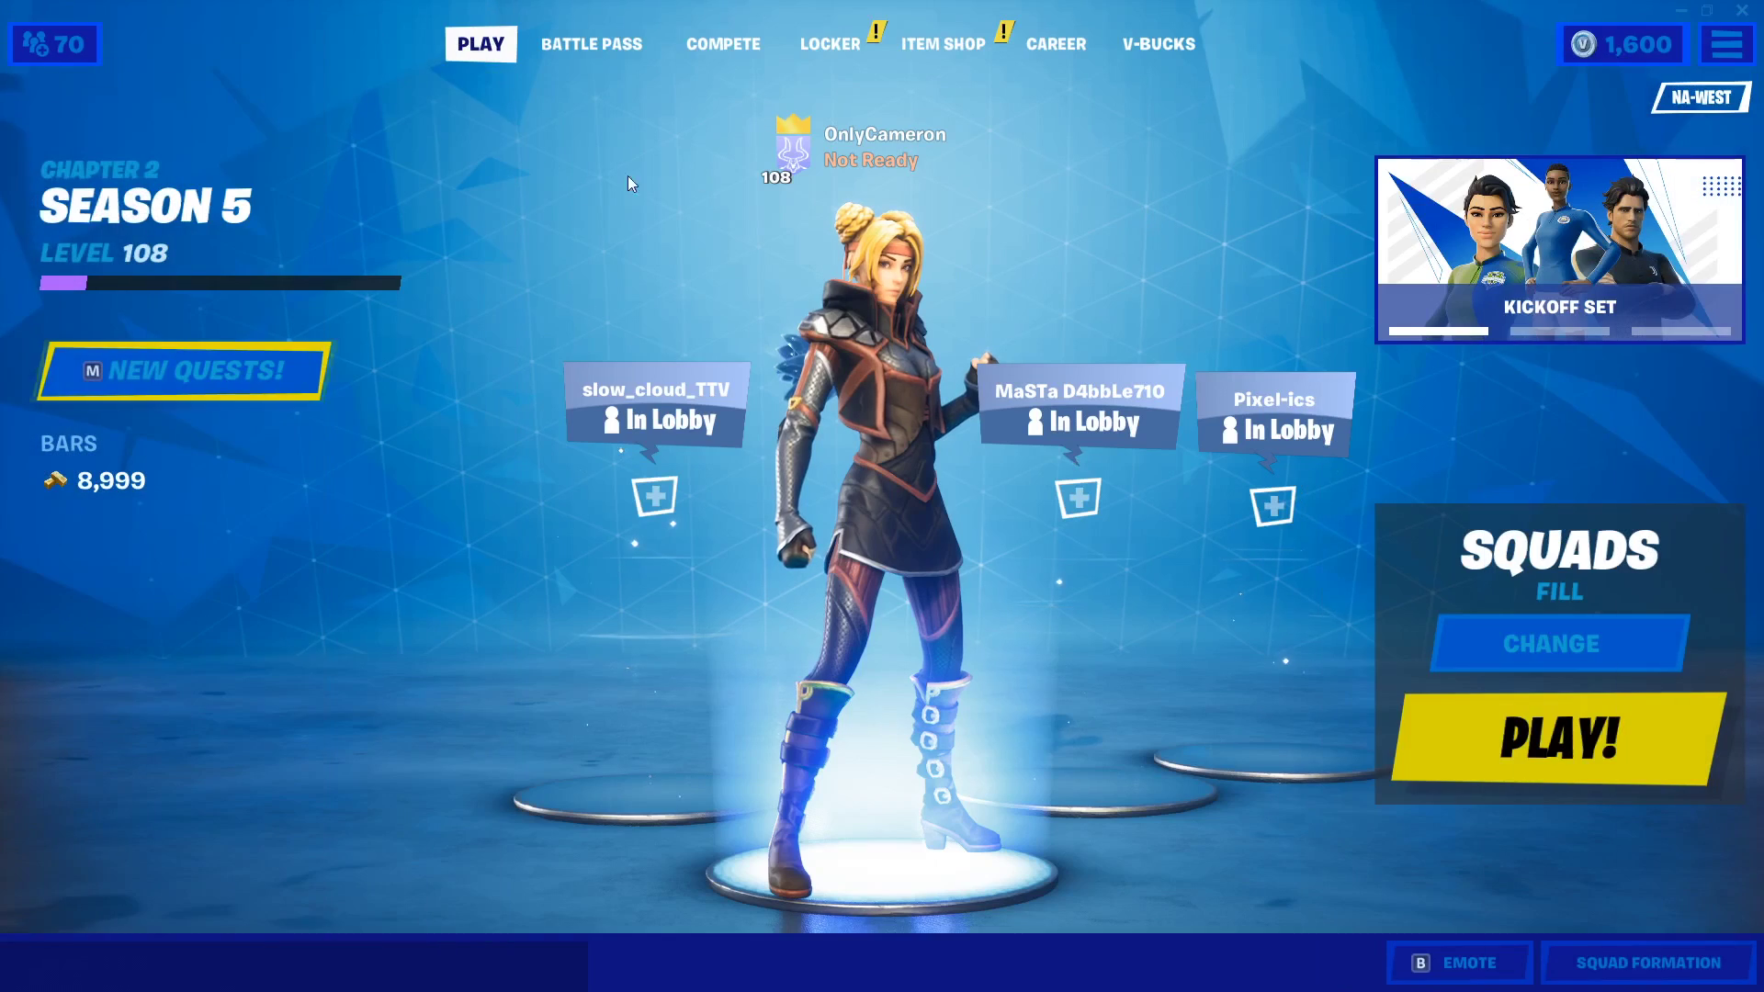